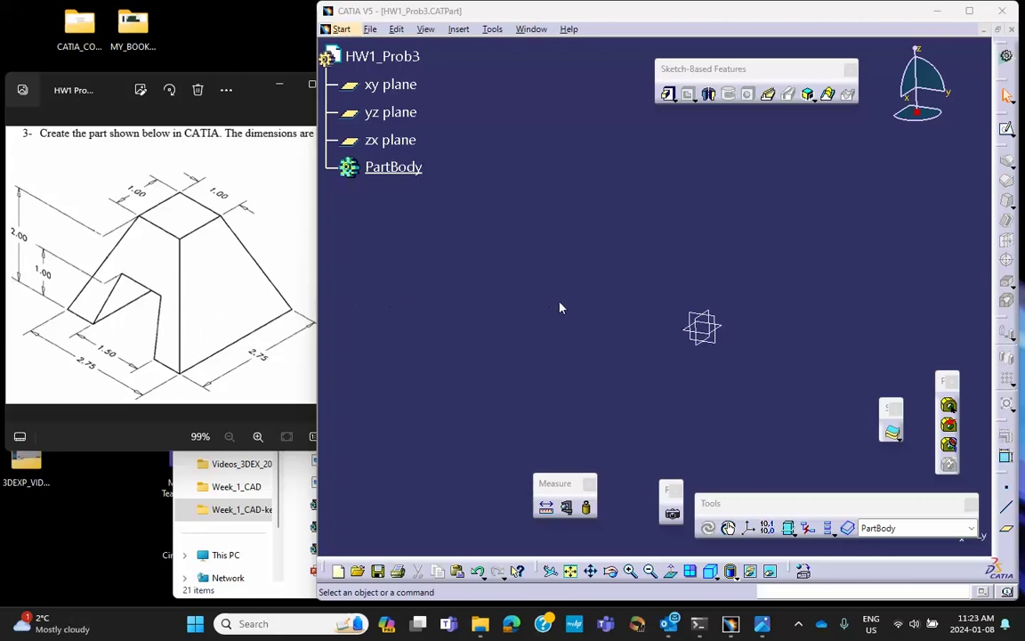
Sketch a centered rectangle about 1.76 in wide and 1.8 in high on the xy plane, centred on the origin
{"action": "left_click", "coordinate": [727, 331]}
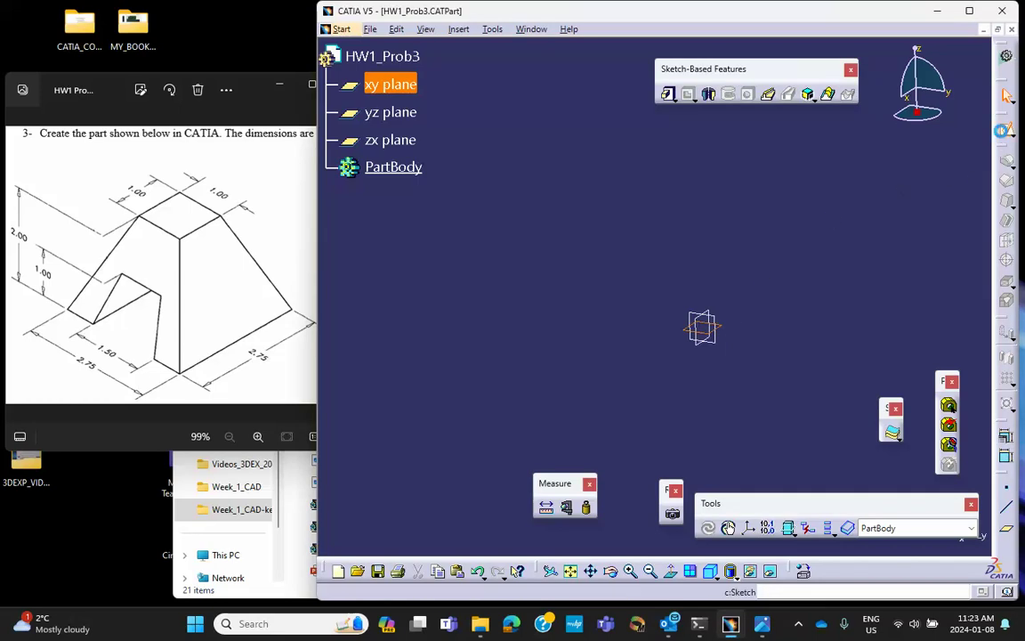
{"action": "left_click", "coordinate": [1007, 129]}
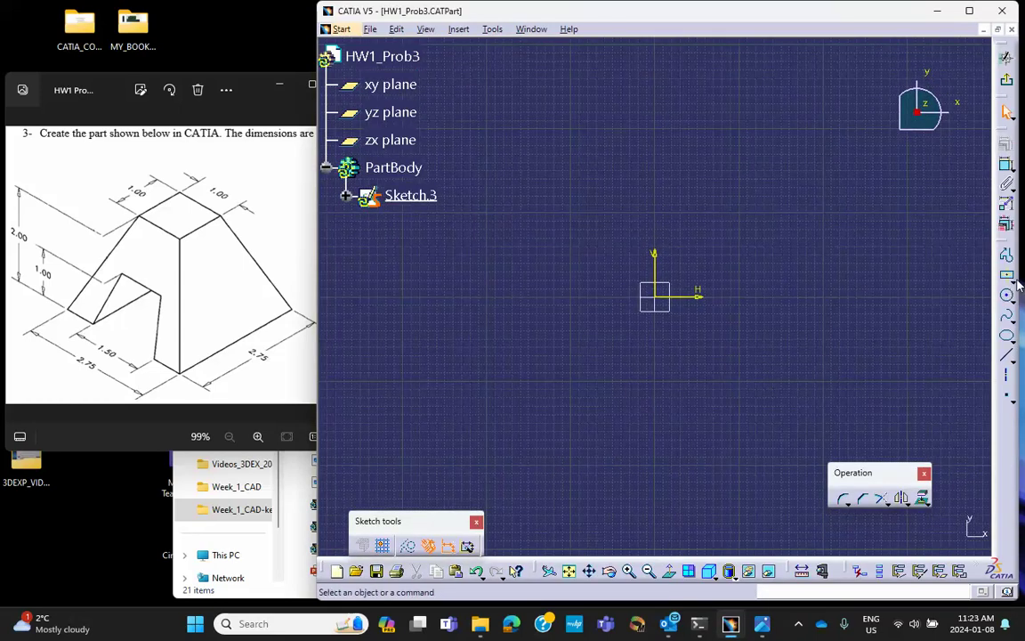
{"action": "left_click", "coordinate": [1006, 276]}
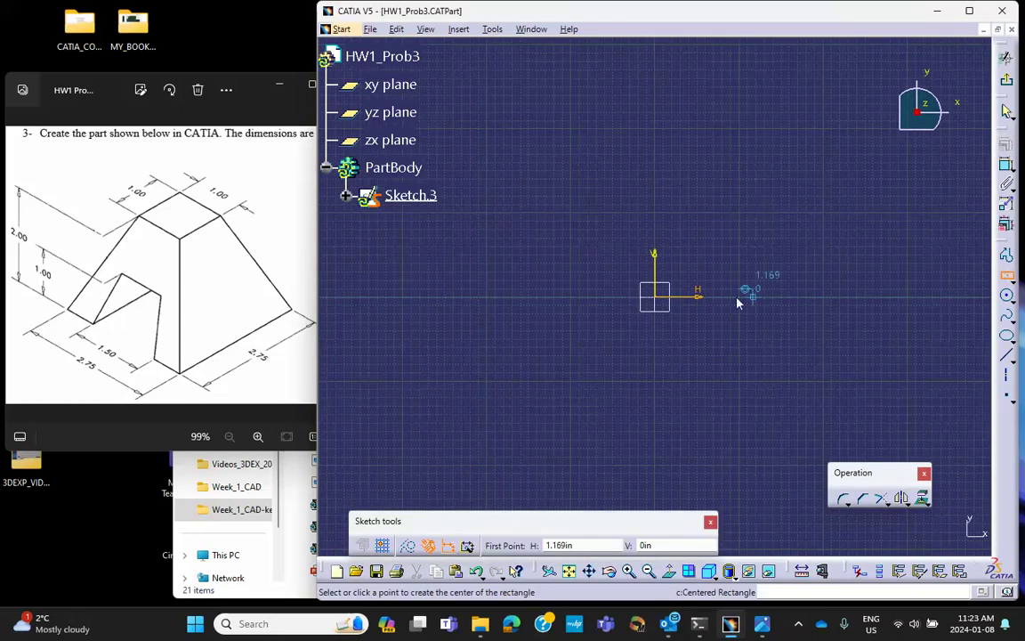
{"action": "left_click", "coordinate": [655, 296]}
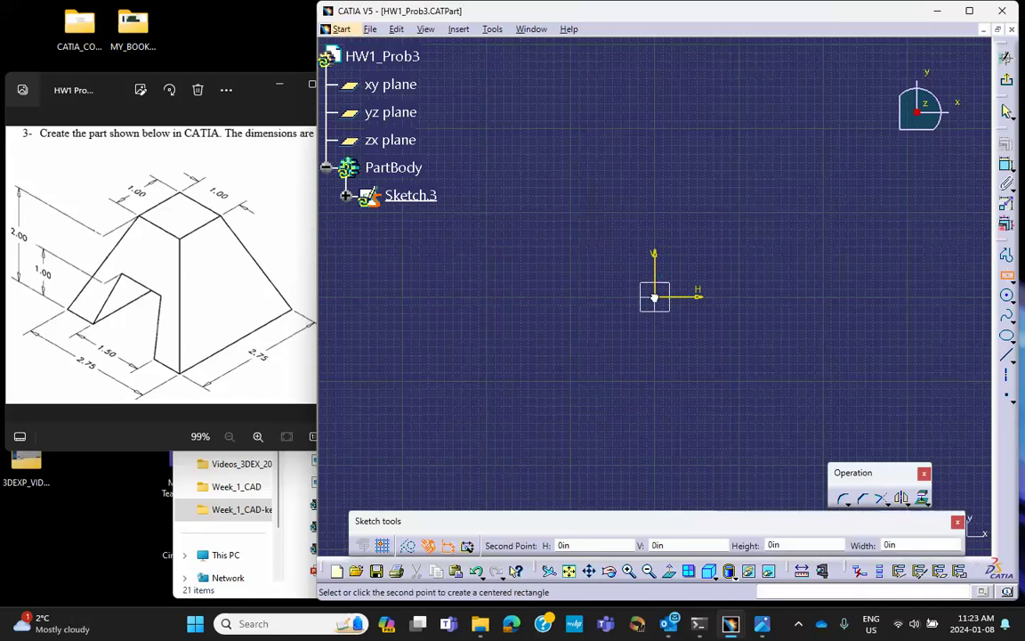
{"action": "left_click", "coordinate": [730, 372]}
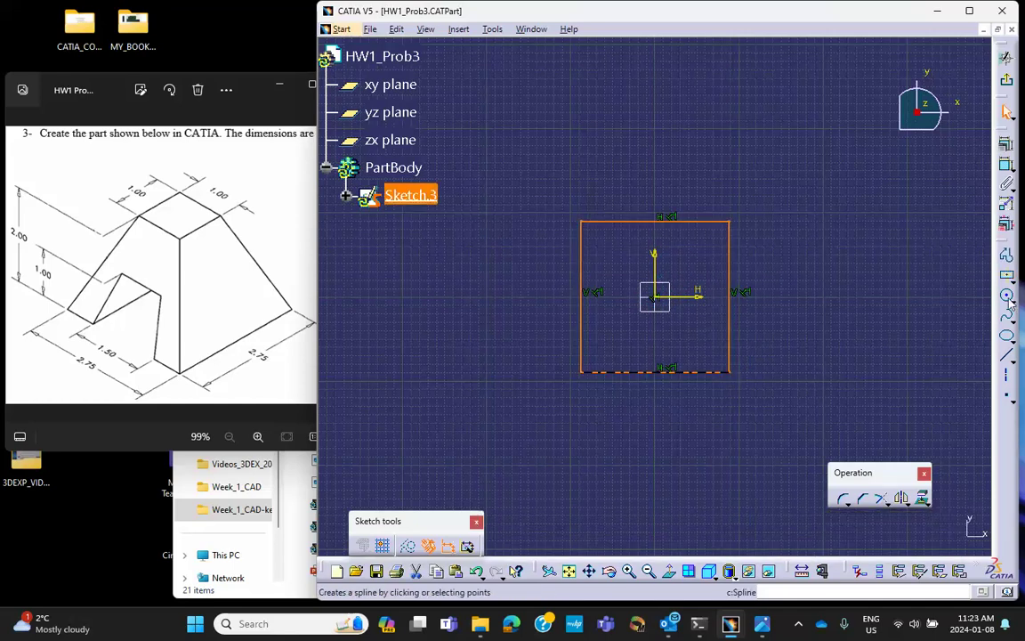
Dimension the rectangle's vertical side and set its height to 2.75 in
{"action": "left_click", "coordinate": [1006, 164]}
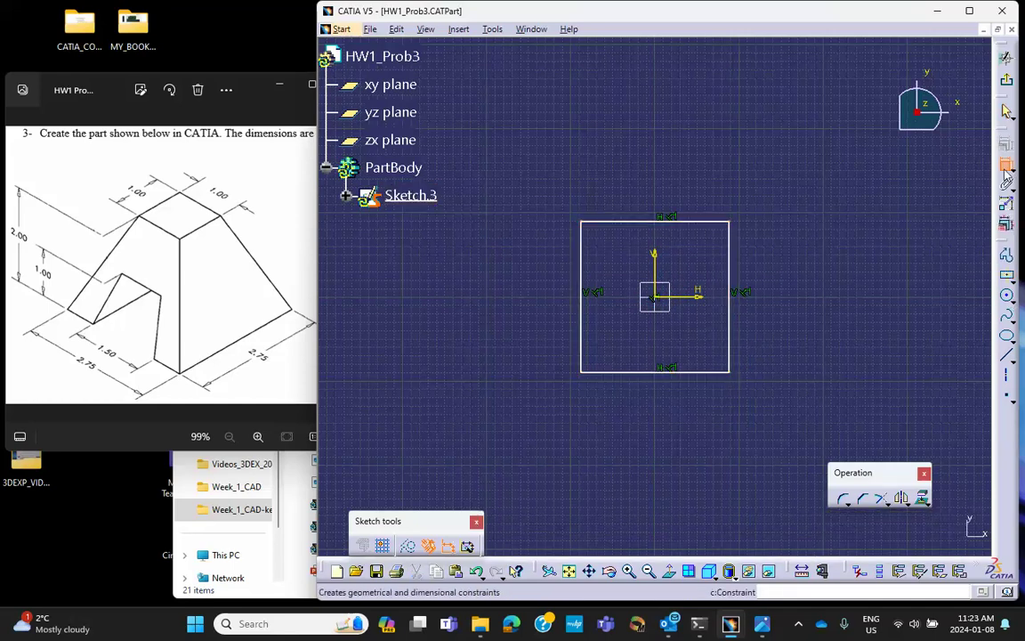
{"action": "left_click", "coordinate": [728, 254]}
{"action": "left_click", "coordinate": [762, 261]}
{"action": "double_click", "coordinate": [765, 258]}
{"action": "type", "text": "2"}
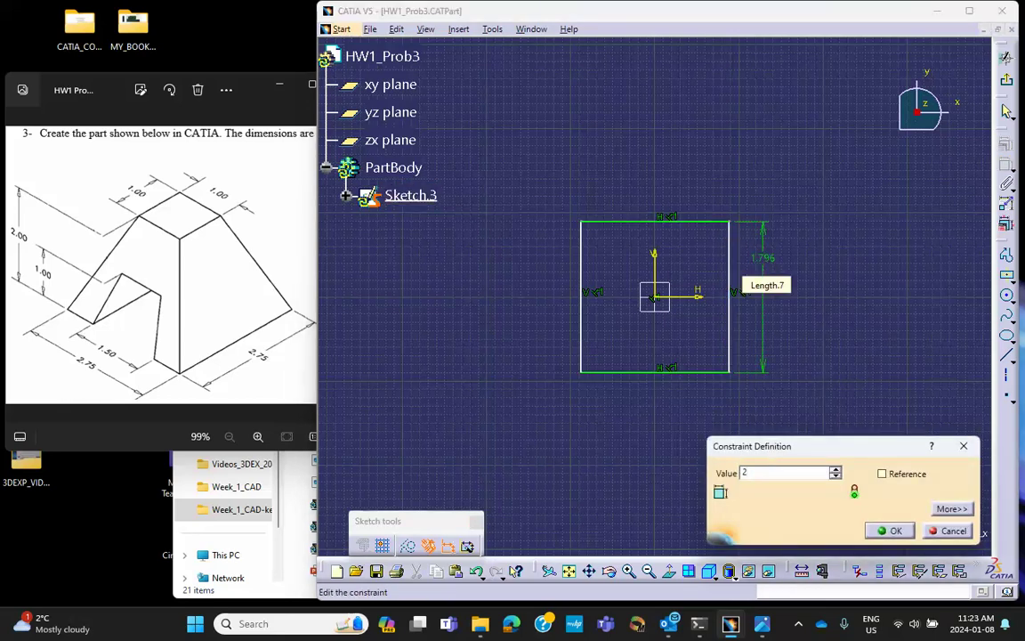
{"action": "type", "text": ".75"}
{"action": "left_click", "coordinate": [890, 531]}
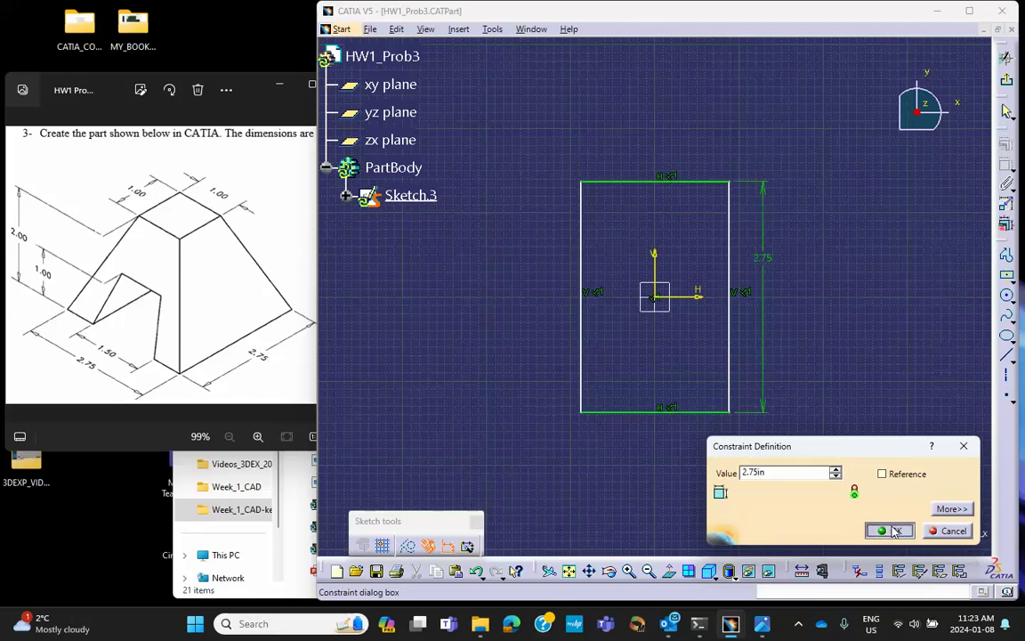
Dimension the rectangle's horizontal side and set its width to 2.75 in
{"action": "left_click", "coordinate": [677, 182]}
{"action": "left_click", "coordinate": [672, 156]}
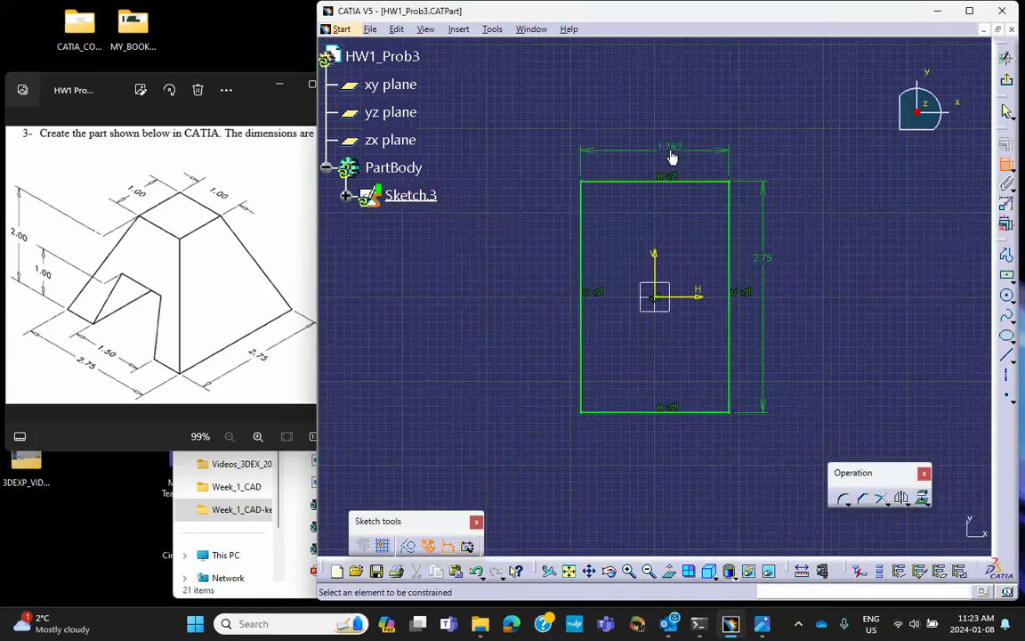
{"action": "double_click", "coordinate": [672, 156]}
{"action": "type", "text": "2"}
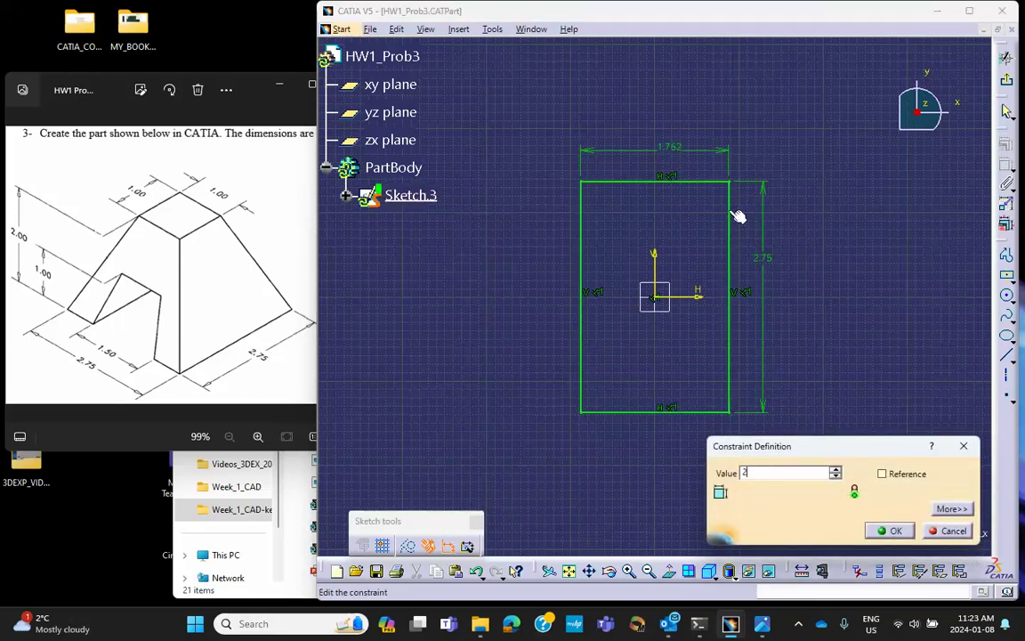
{"action": "type", "text": ".75"}
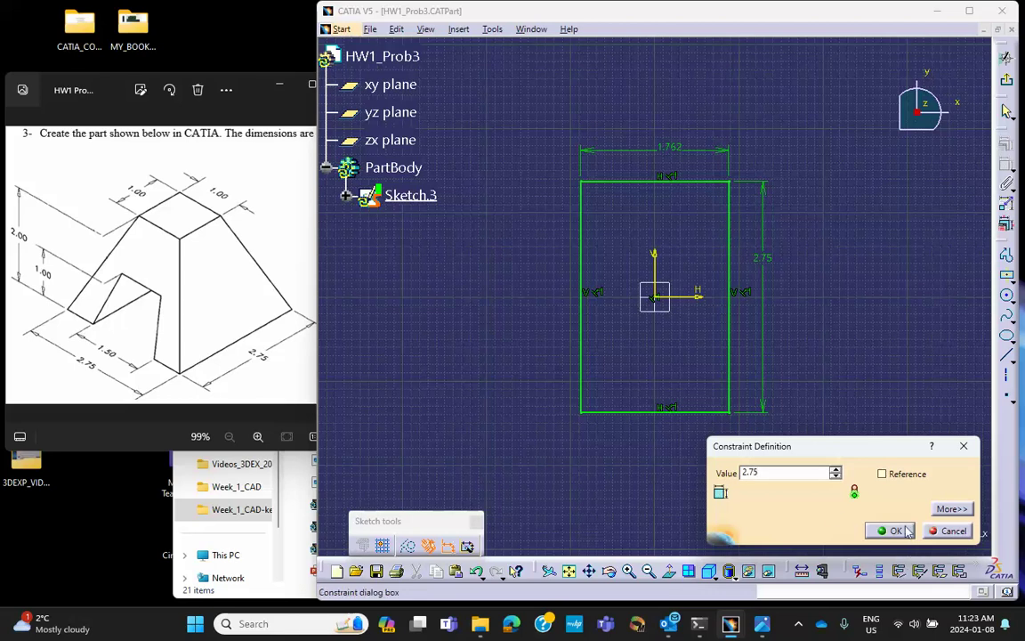
{"action": "left_click", "coordinate": [893, 530]}
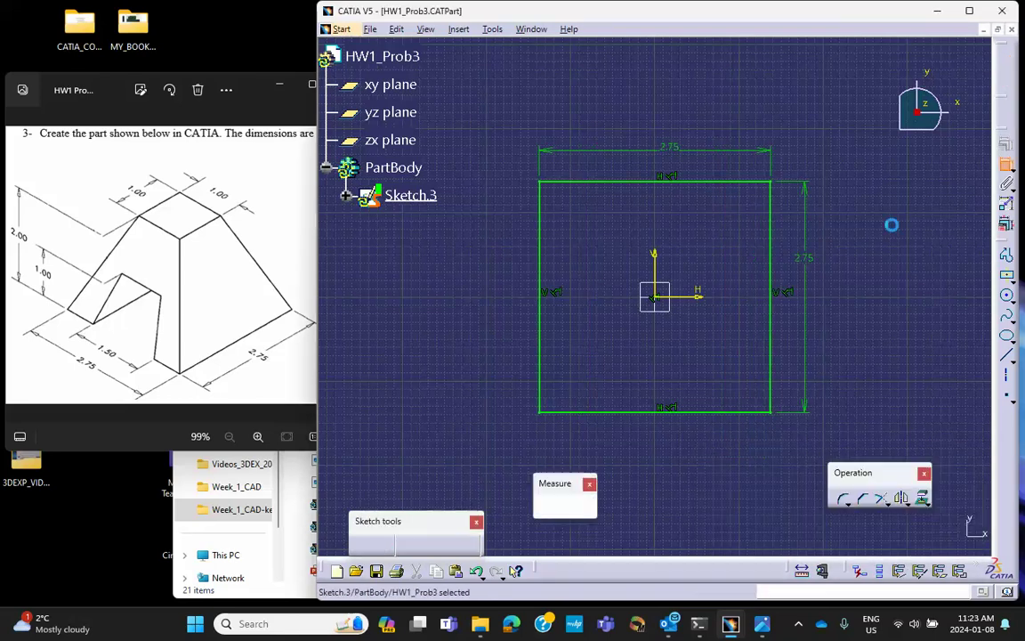
Start a Drafted Filleted Pad from the square sketch with 2 in length and 23.63° draft, turning off the lateral, first-limit and second-limit fillets
{"action": "mouse_move", "coordinate": [738, 217]}
{"action": "middle_mouse_down"}
{"action": "mouse_move", "coordinate": [707, 194]}
{"action": "mouse_move", "coordinate": [687, 161]}
{"action": "middle_mouse_up"}
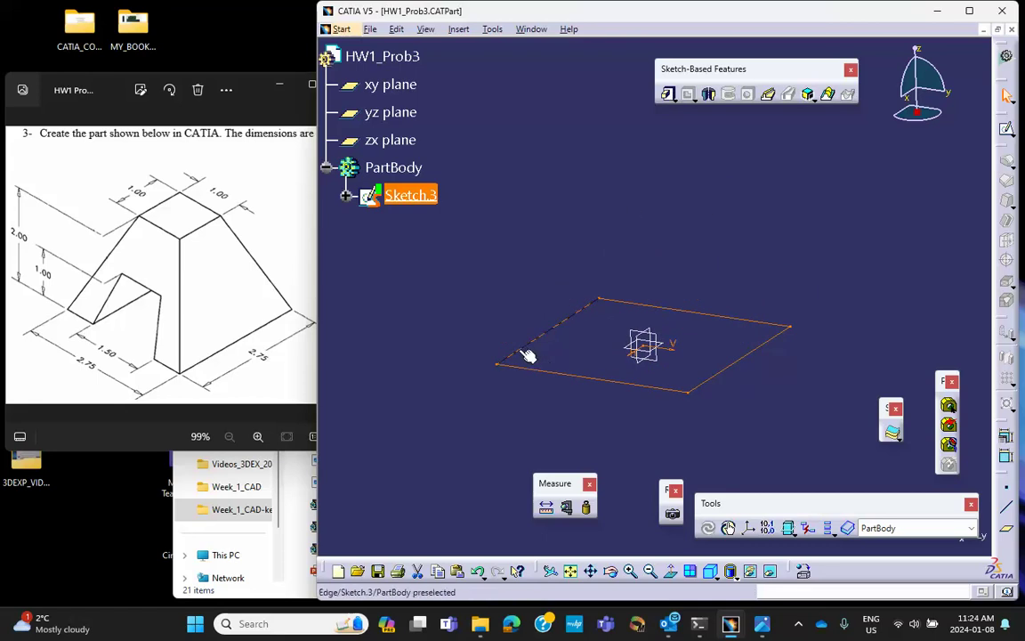
{"action": "left_click", "coordinate": [675, 100]}
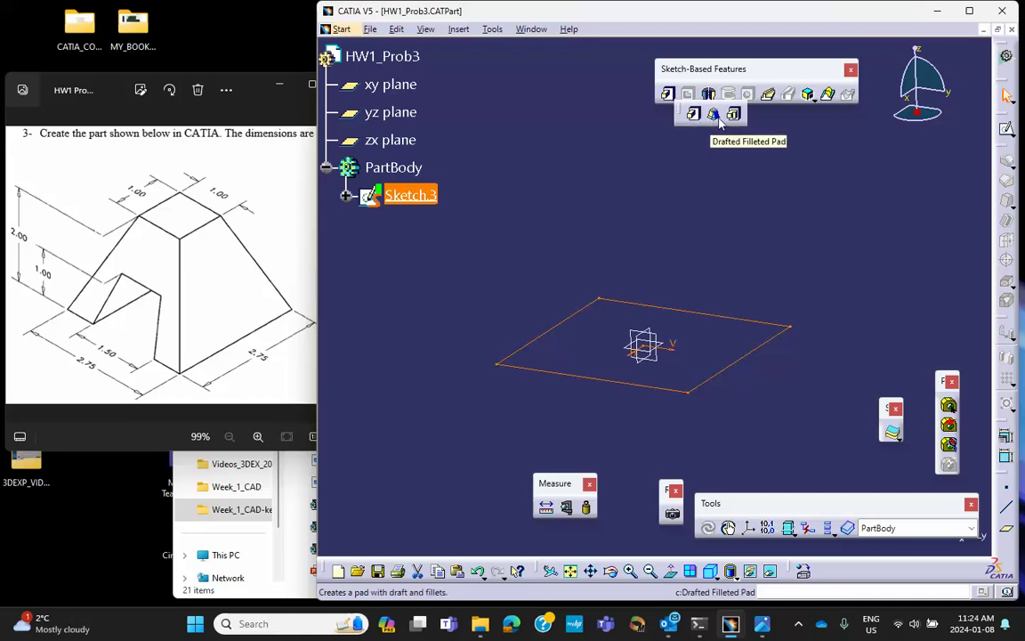
{"action": "left_click", "coordinate": [713, 114]}
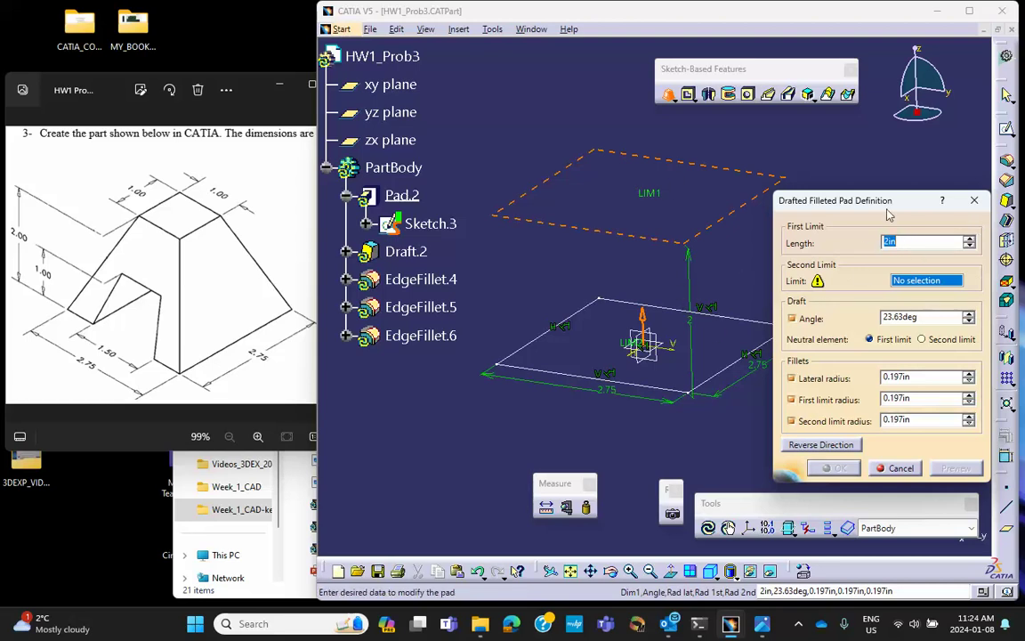
{"action": "left_click_drag", "start_coordinate": [887, 208], "coordinate": [888, 143]}
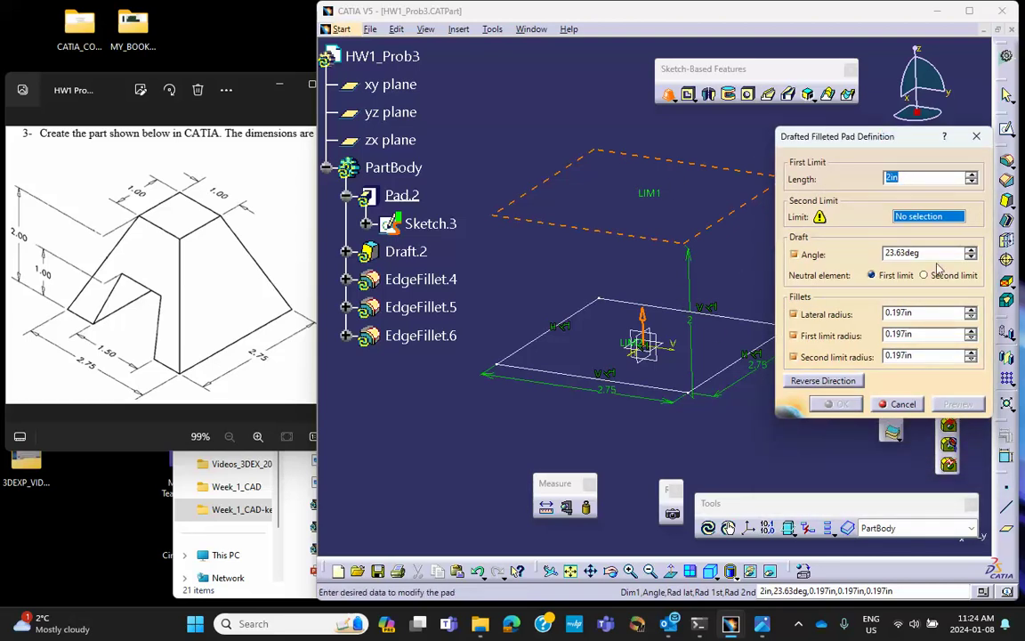
{"action": "left_click", "coordinate": [903, 254]}
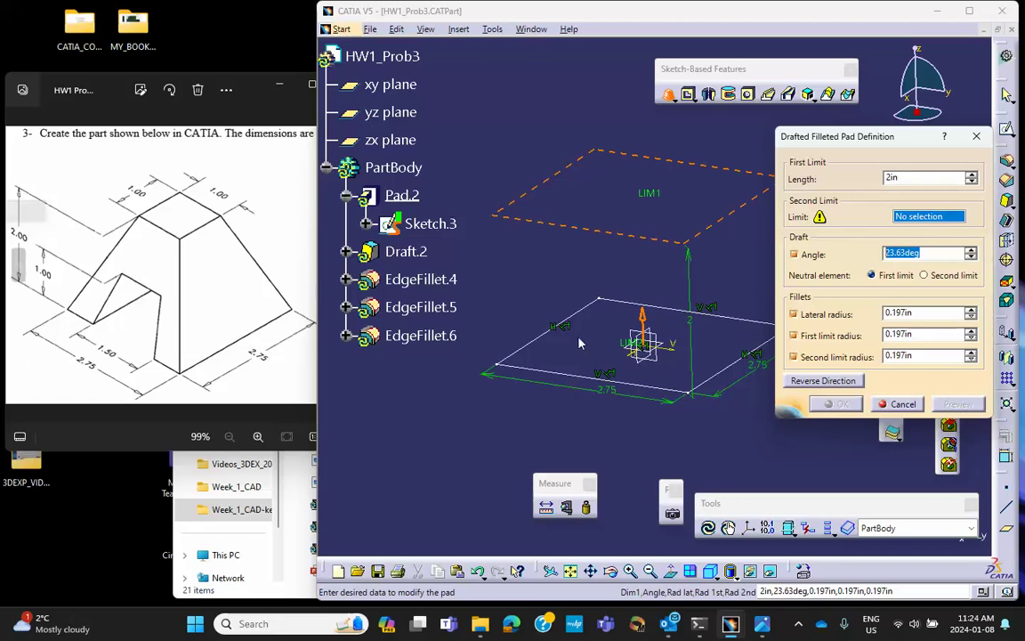
{"action": "left_click", "coordinate": [794, 314]}
{"action": "left_click", "coordinate": [793, 336]}
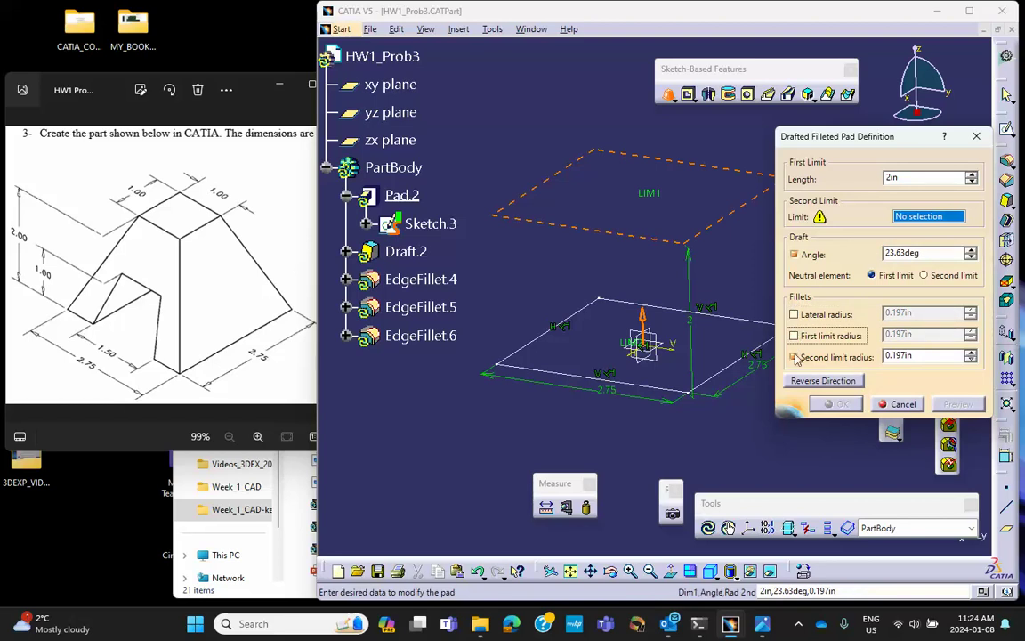
{"action": "left_click", "coordinate": [794, 357]}
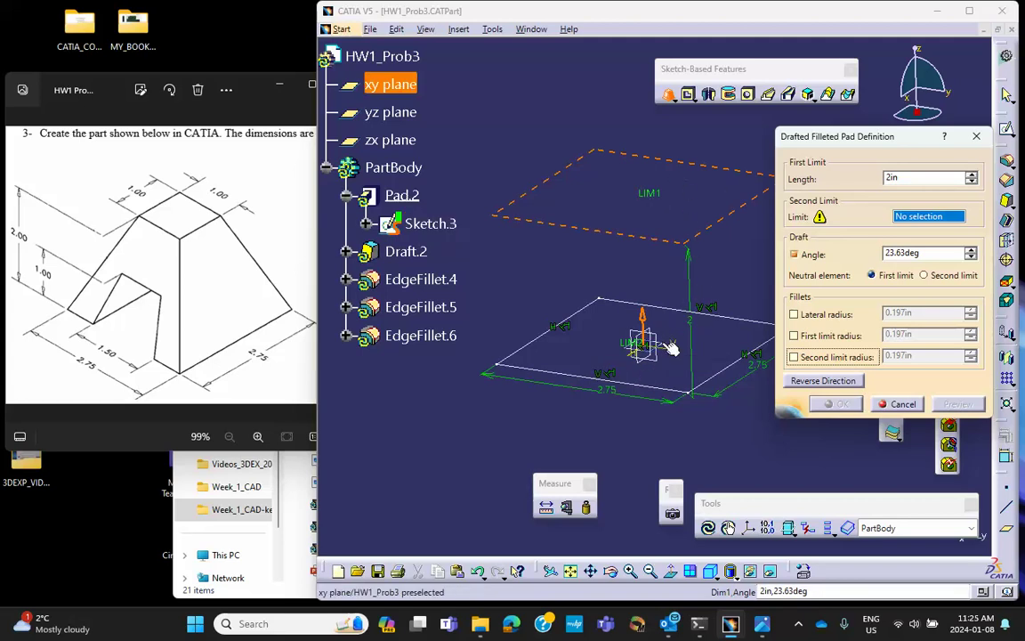
Use the xy plane as the pad's second limit, make the second limit the draft's neutral element, and create the pad
{"action": "left_click", "coordinate": [663, 346]}
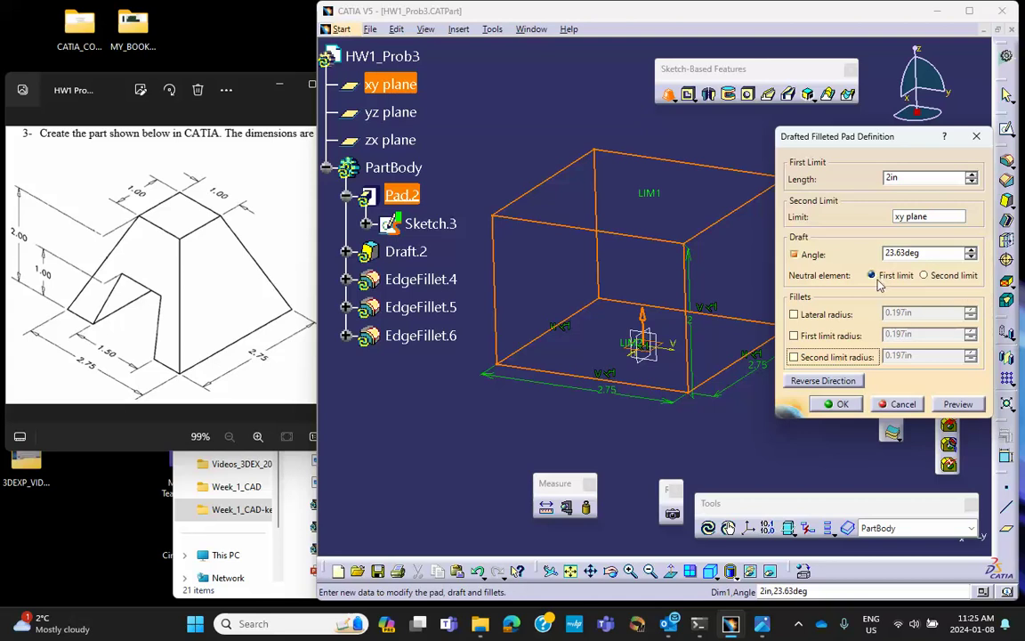
{"action": "left_click", "coordinate": [949, 407]}
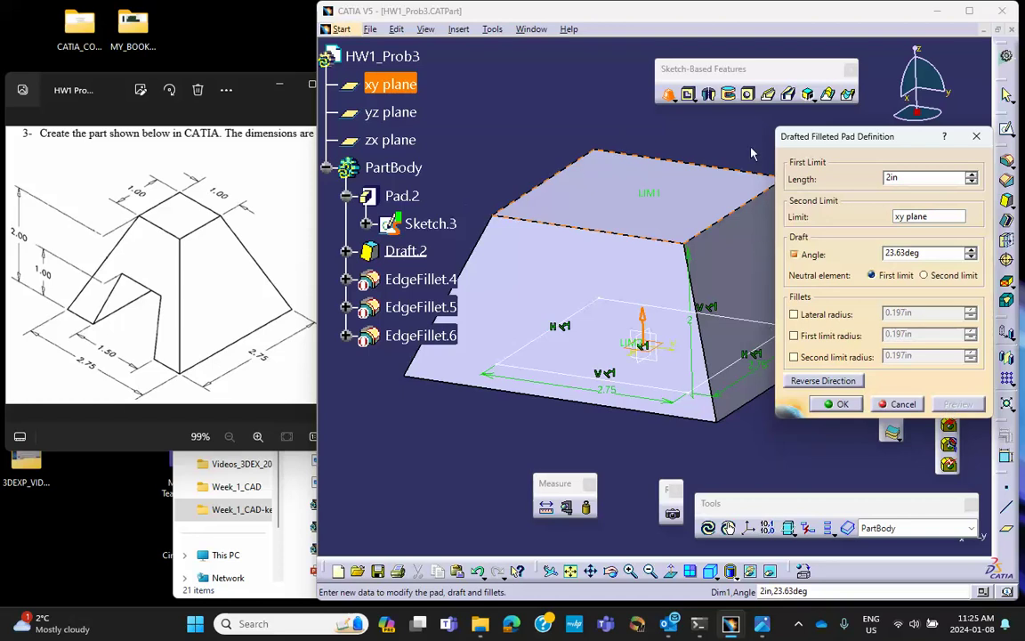
{"action": "left_click", "coordinate": [925, 276]}
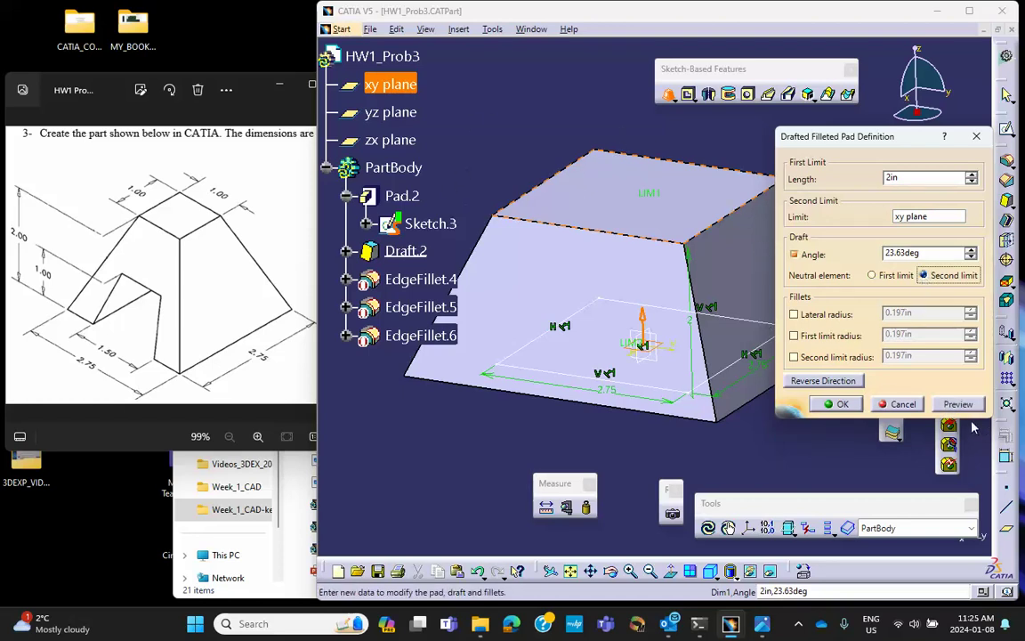
{"action": "left_click", "coordinate": [959, 405]}
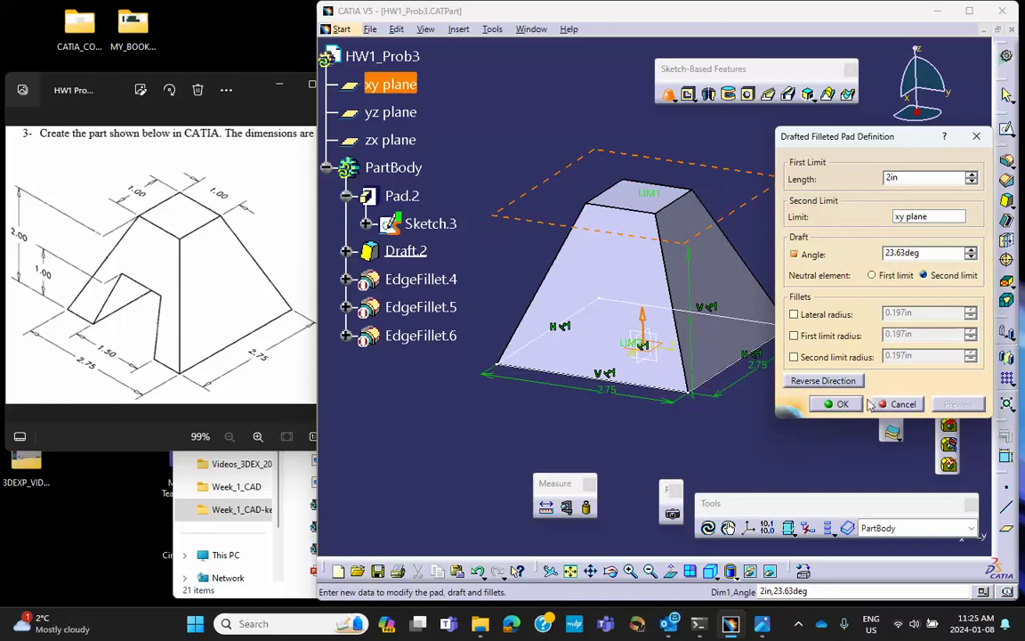
{"action": "left_click", "coordinate": [836, 405]}
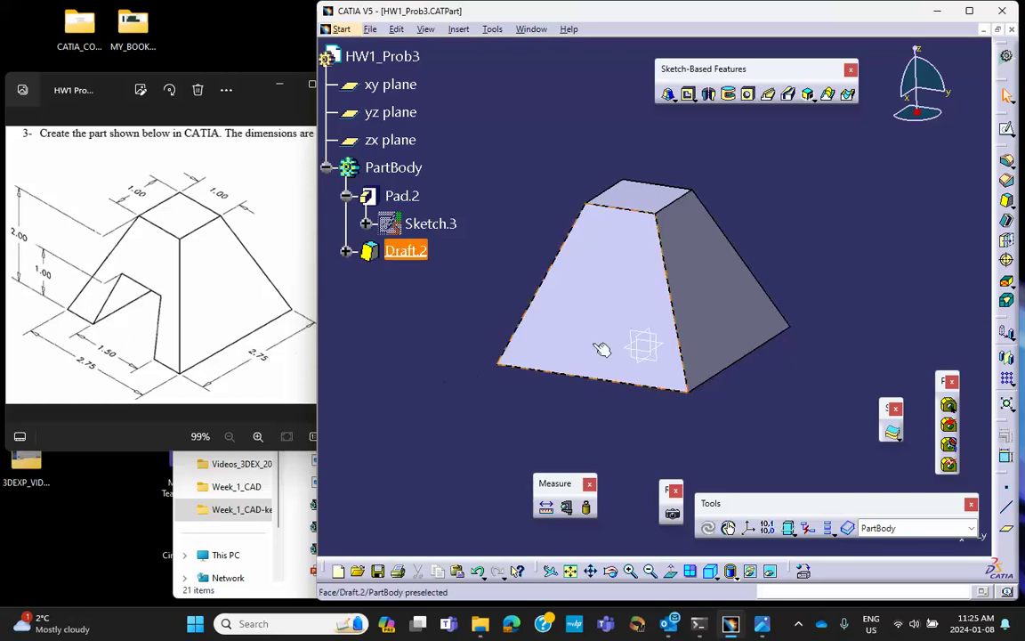
Sketch a closed trapezoid about 0.91 in high on the yz plane, with its base along the pad's bottom edge and spanning the vertical axis
{"action": "left_click", "coordinate": [642, 345]}
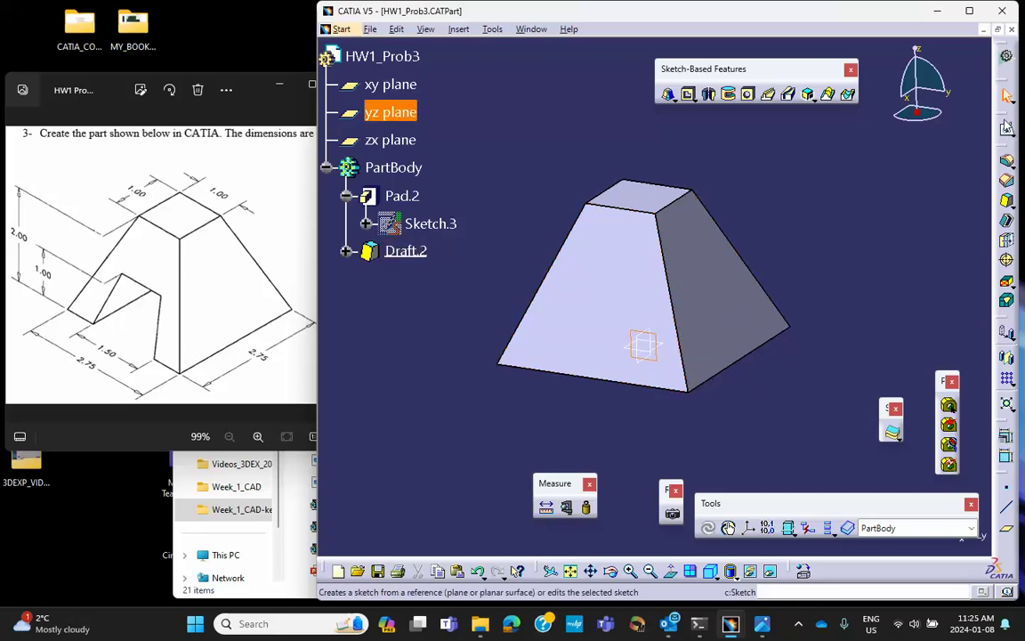
{"action": "left_click", "coordinate": [1006, 129]}
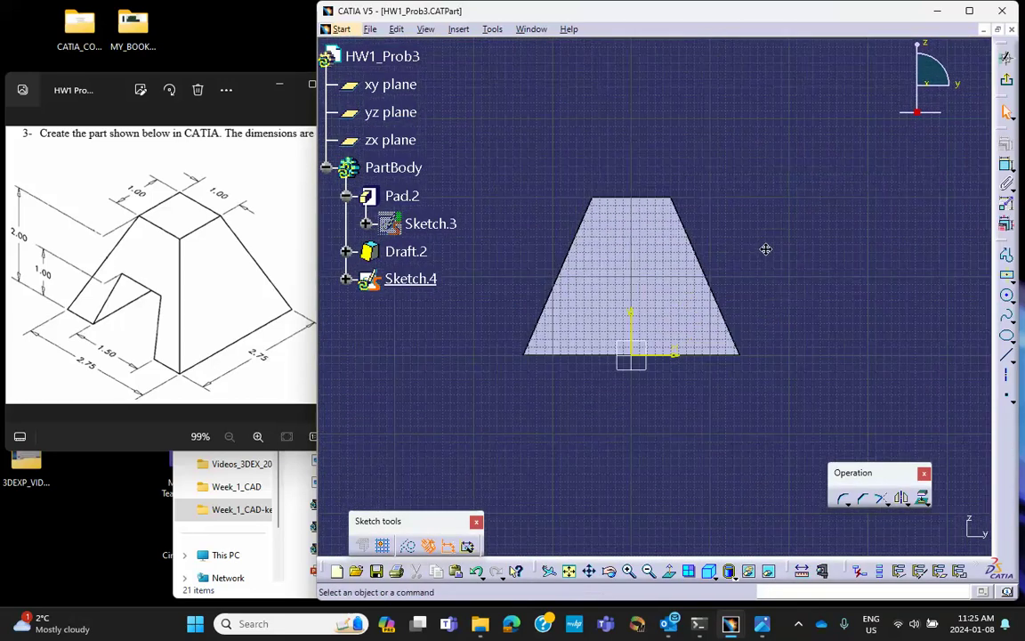
{"action": "left_click", "coordinate": [1006, 274]}
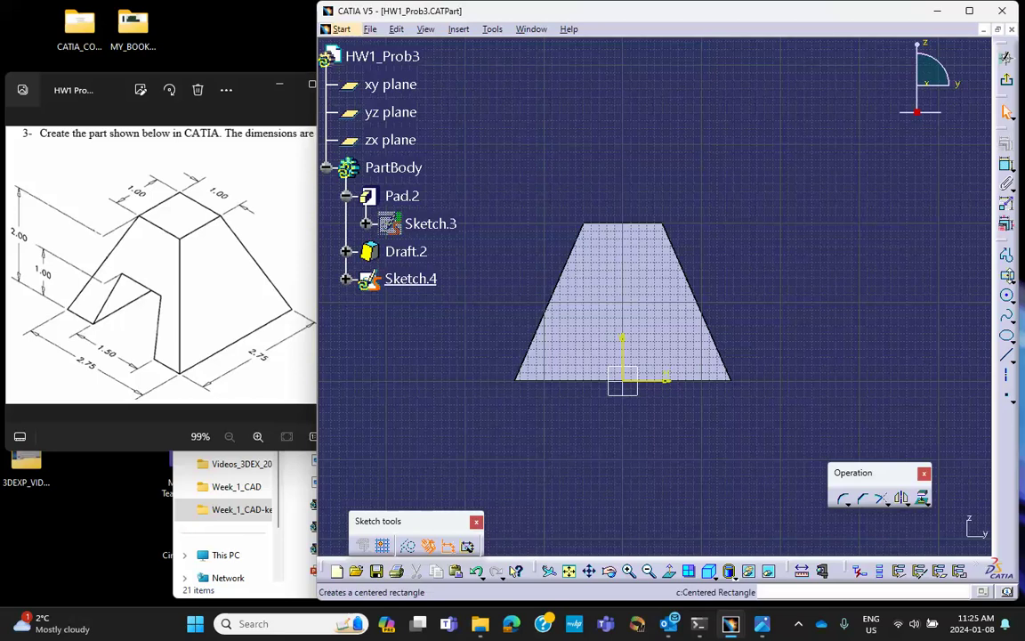
{"action": "left_click", "coordinate": [1006, 253]}
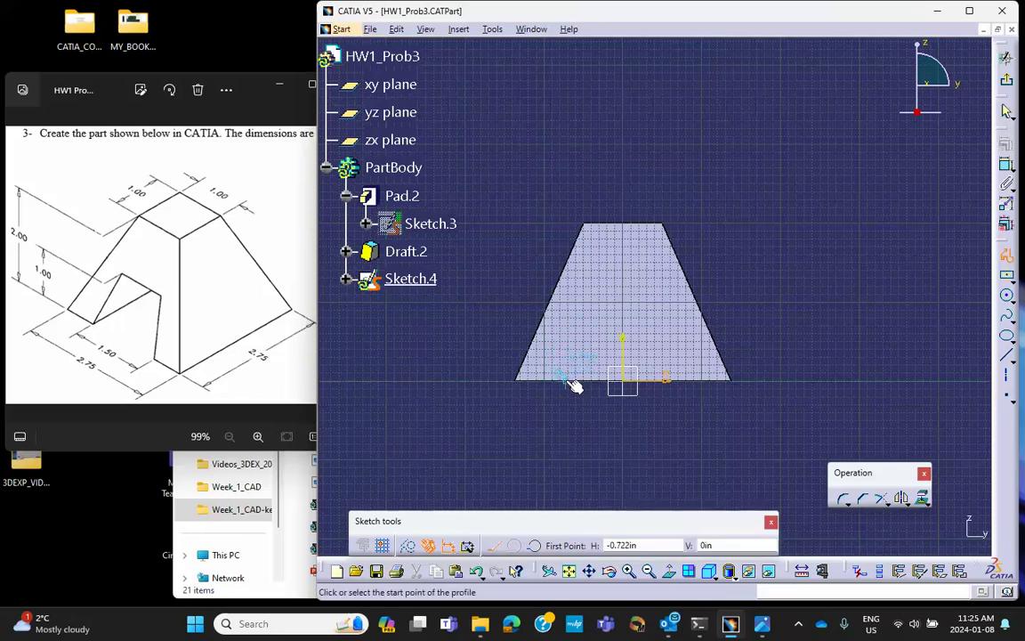
{"action": "left_click", "coordinate": [573, 377]}
{"action": "left_click", "coordinate": [595, 311]}
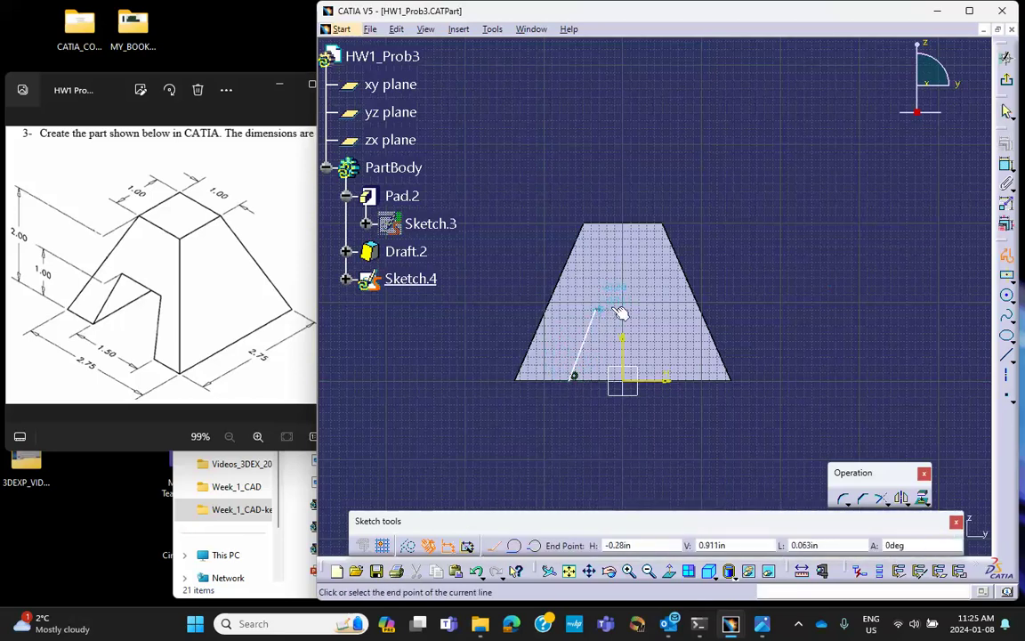
{"action": "left_click", "coordinate": [646, 310]}
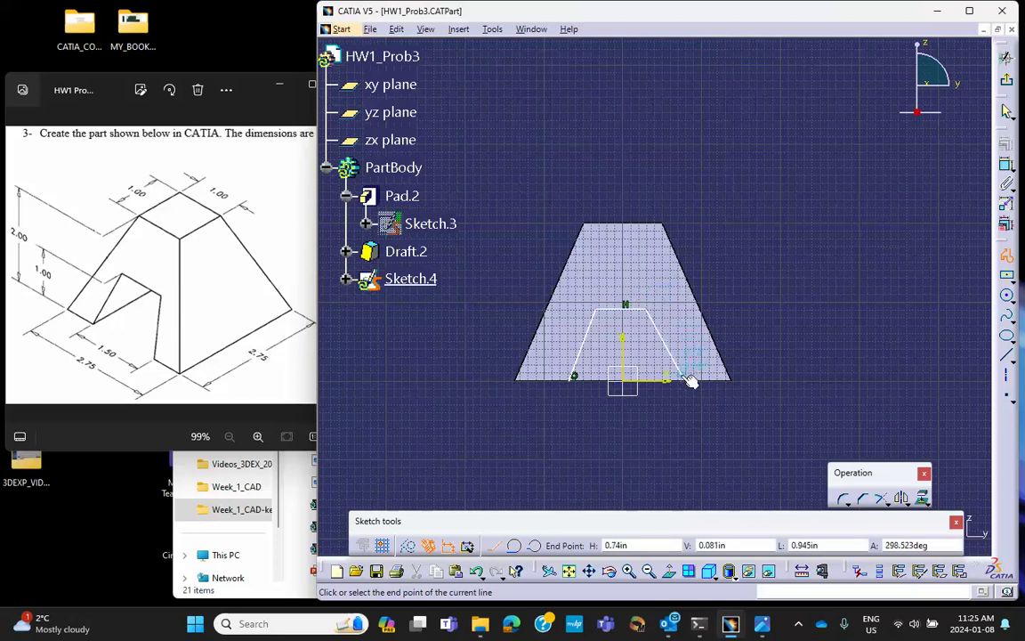
{"action": "left_click", "coordinate": [685, 376]}
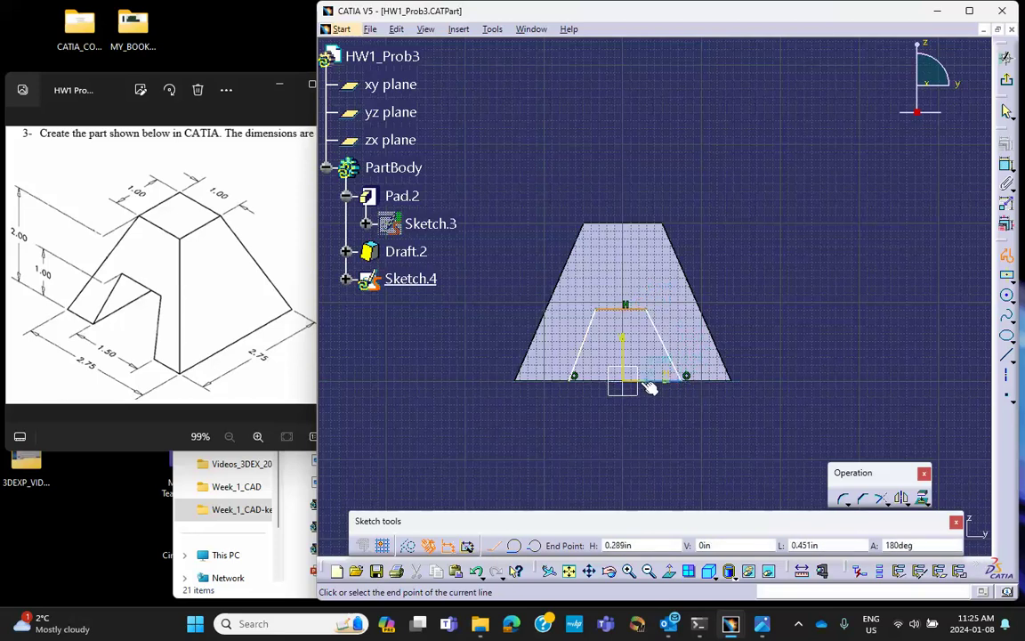
{"action": "left_click", "coordinate": [575, 377]}
{"action": "left_click", "coordinate": [577, 452]}
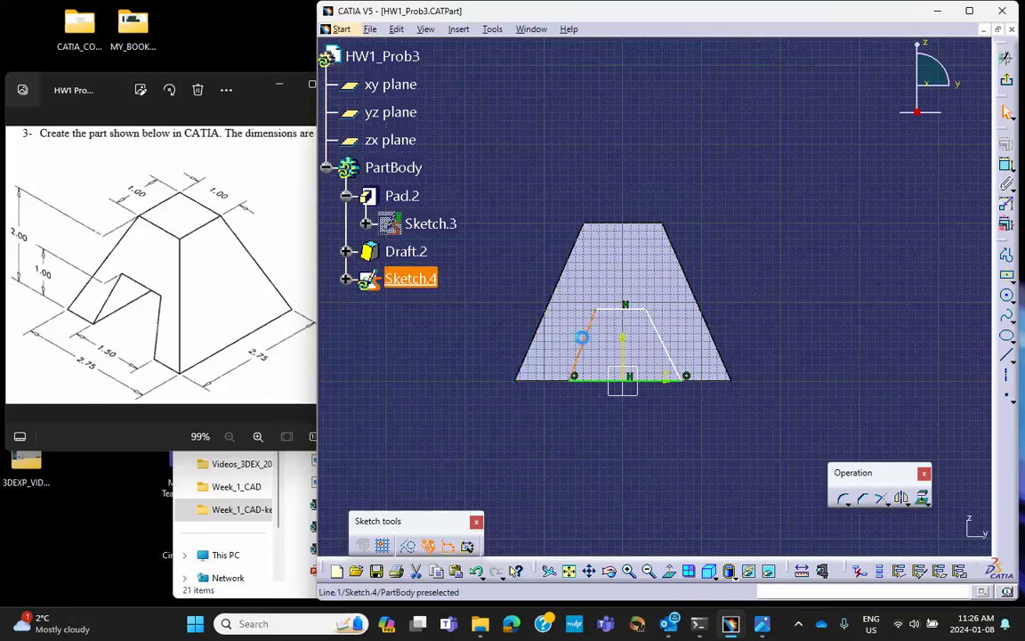
Constrain the trapezoid's two slanted sides to be symmetric about the vertical axis
{"action": "left_click", "coordinate": [663, 335], "text": "ctrl"}
{"action": "left_click", "coordinate": [625, 343], "text": "ctrl"}
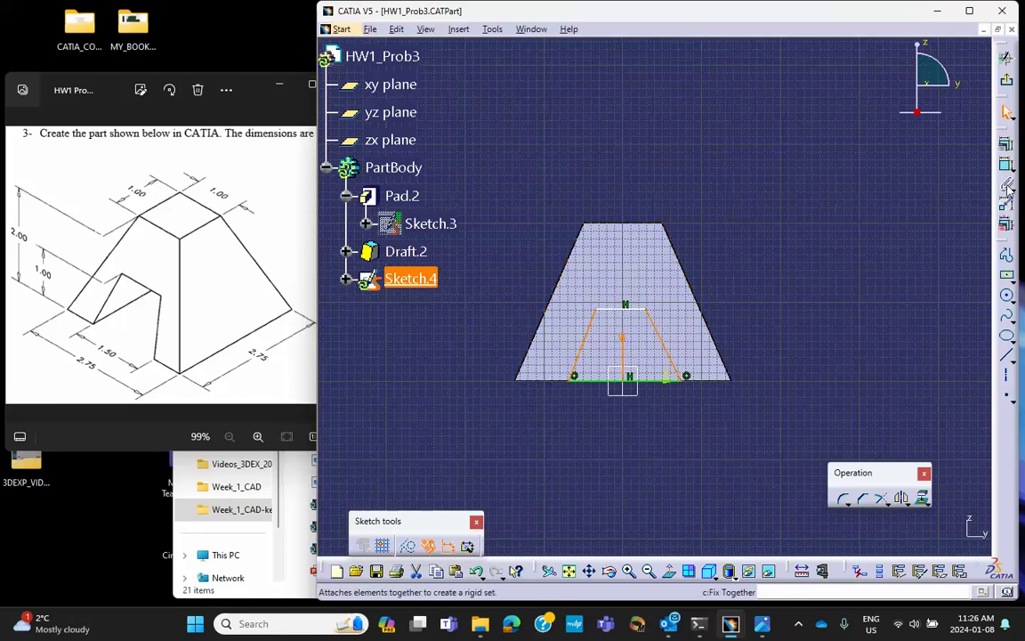
{"action": "left_click", "coordinate": [1005, 224]}
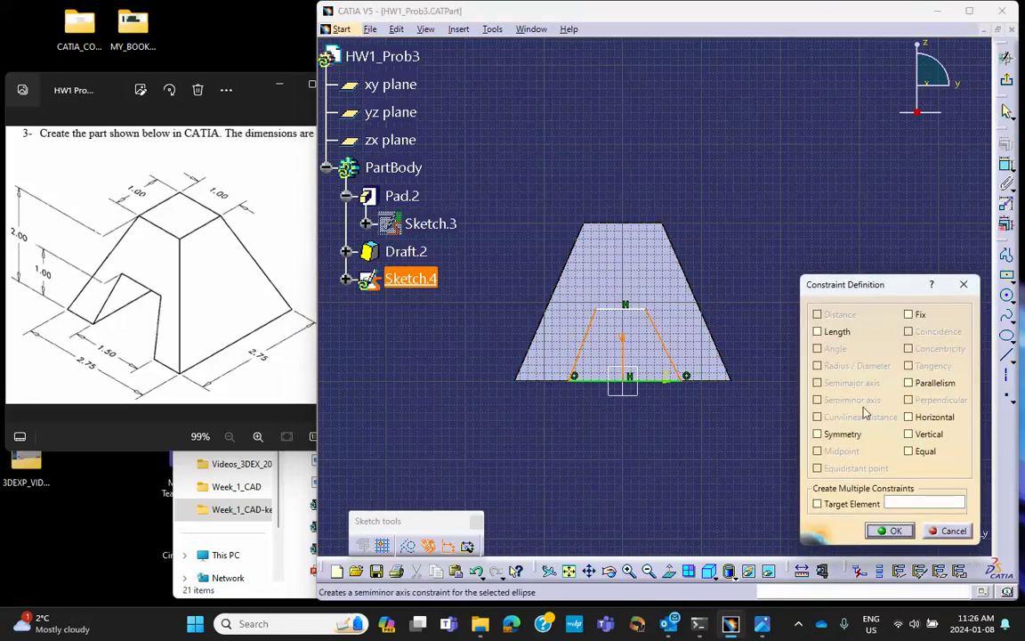
{"action": "left_click", "coordinate": [818, 434]}
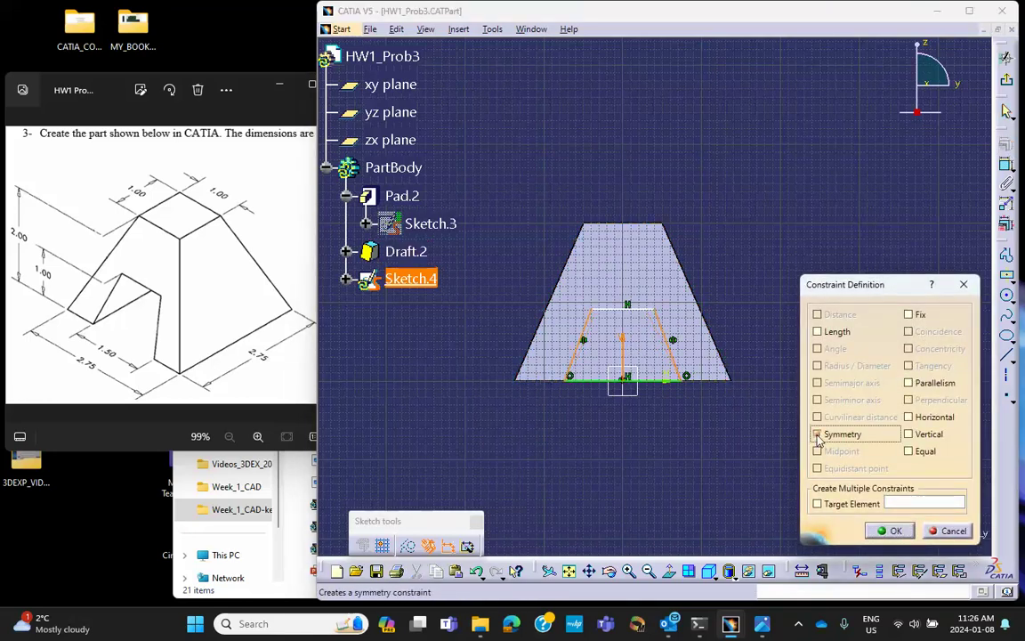
{"action": "left_click", "coordinate": [889, 530]}
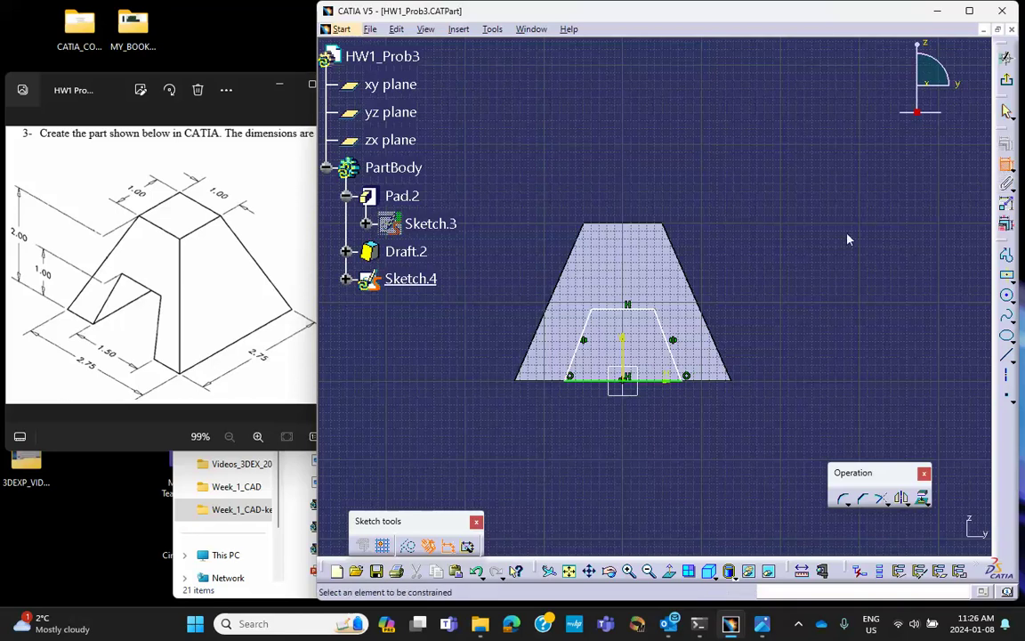
Dimension the length of the trapezoid's top edge and place the dimension below the block's base
{"action": "left_click", "coordinate": [648, 310]}
{"action": "key", "text": "Escape"}
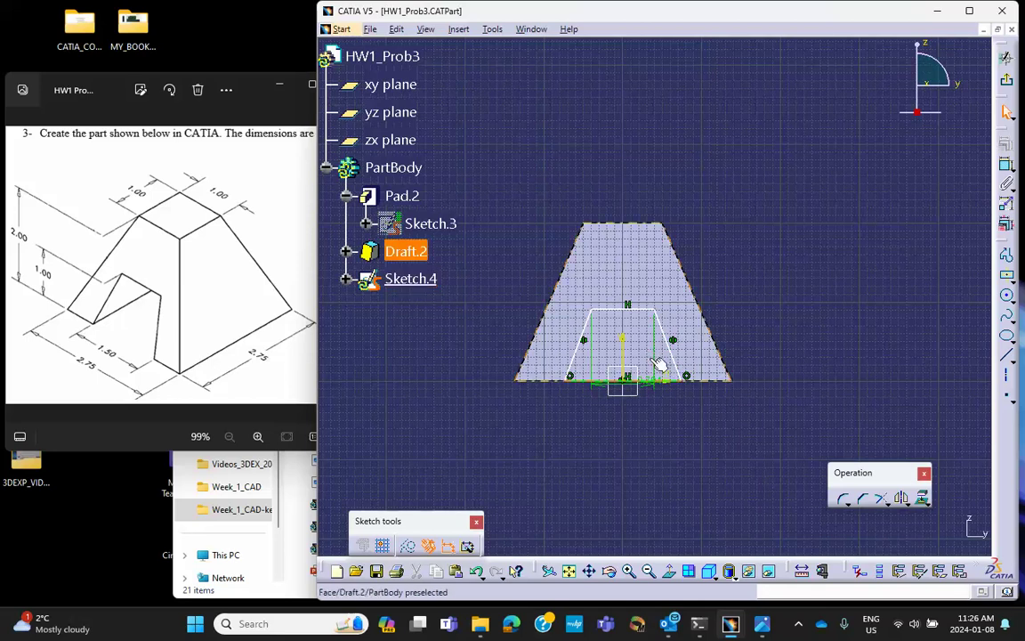
{"action": "left_click", "coordinate": [681, 366]}
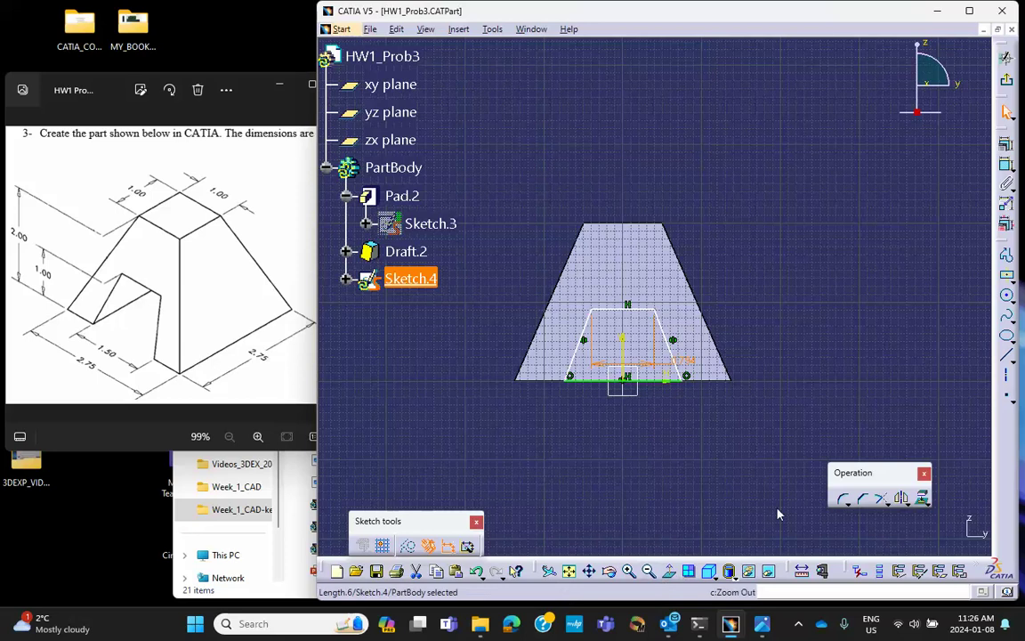
{"action": "key", "text": "ctrl+z"}
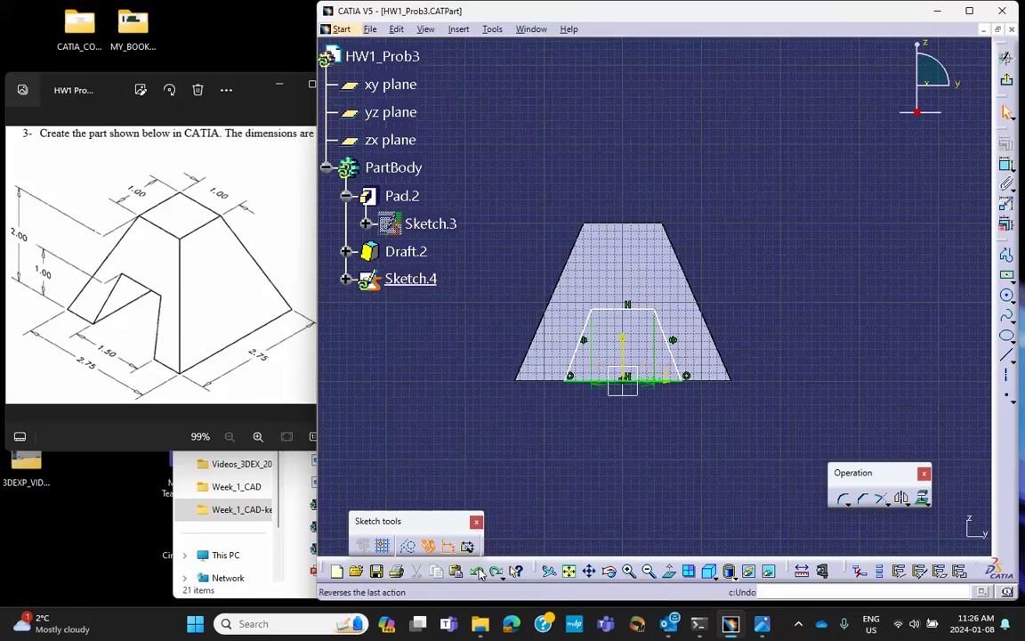
{"action": "mouse_move", "coordinate": [653, 384]}
{"action": "left_mouse_down"}
{"action": "mouse_move", "coordinate": [642, 426]}
{"action": "mouse_move", "coordinate": [650, 423]}
{"action": "left_mouse_up"}
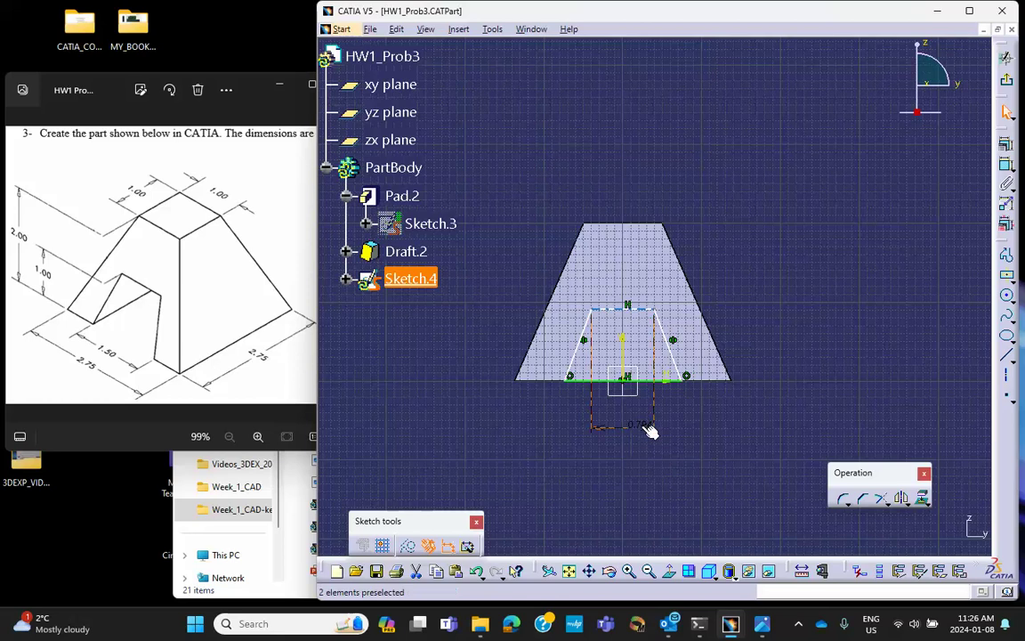
{"action": "left_click", "coordinate": [650, 431]}
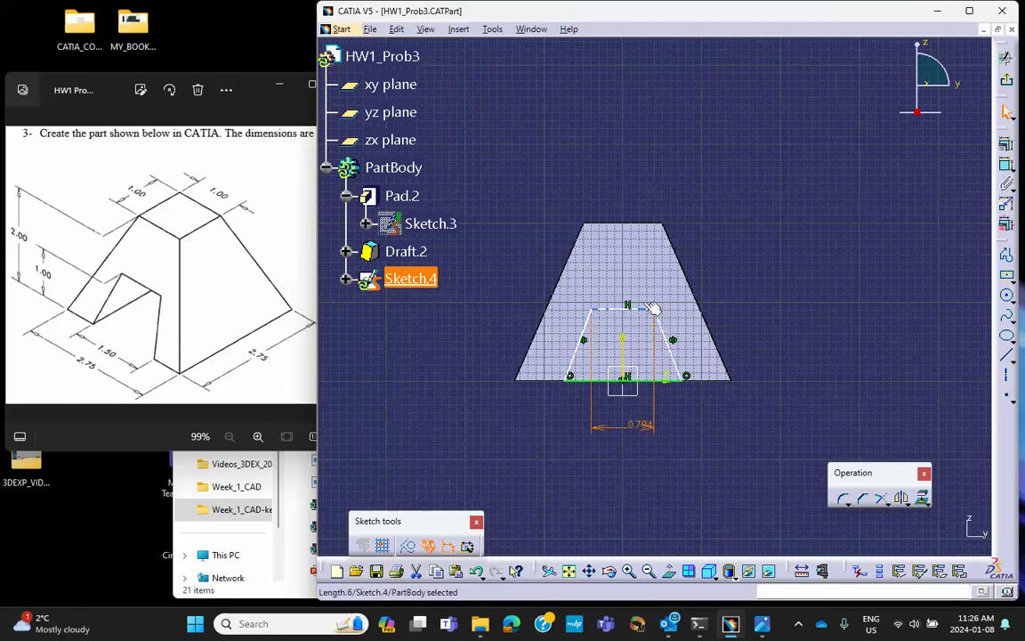
Dimension the trapezoid's height from its top edge to the block's bottom edge and set it to 1 in
{"action": "left_click", "coordinate": [1006, 166]}
{"action": "mouse_move", "coordinate": [734, 311]}
{"action": "middle_mouse_down"}
{"action": "mouse_move", "coordinate": [722, 310]}
{"action": "mouse_move", "coordinate": [704, 212]}
{"action": "mouse_move", "coordinate": [645, 253]}
{"action": "middle_mouse_up"}
{"action": "left_click", "coordinate": [609, 254]}
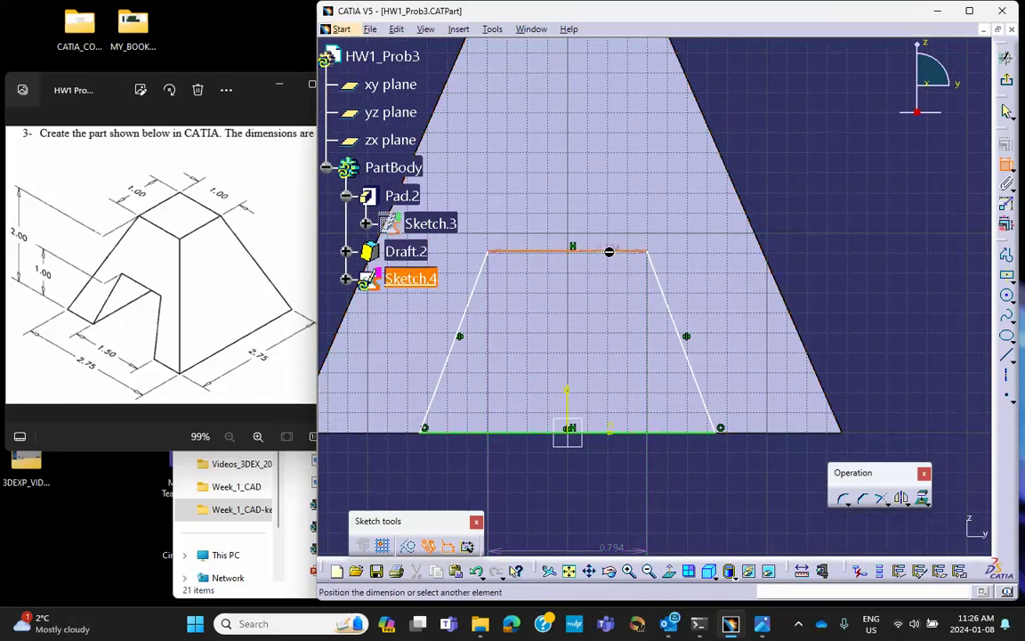
{"action": "left_click", "coordinate": [766, 432]}
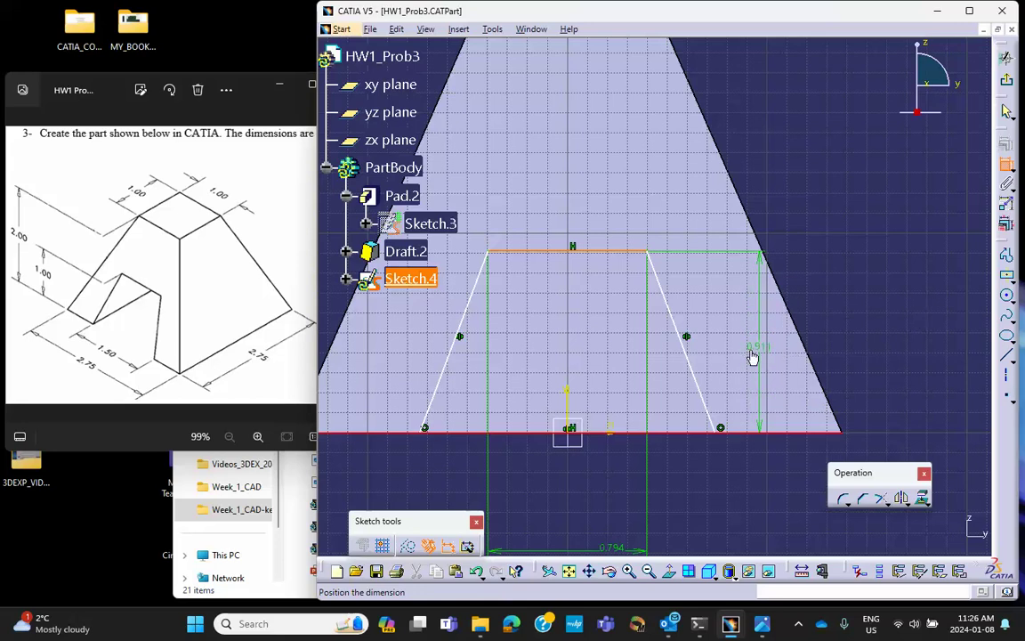
{"action": "left_click", "coordinate": [764, 262]}
{"action": "left_click_drag", "start_coordinate": [762, 260], "coordinate": [862, 260]}
{"action": "double_click", "coordinate": [870, 276]}
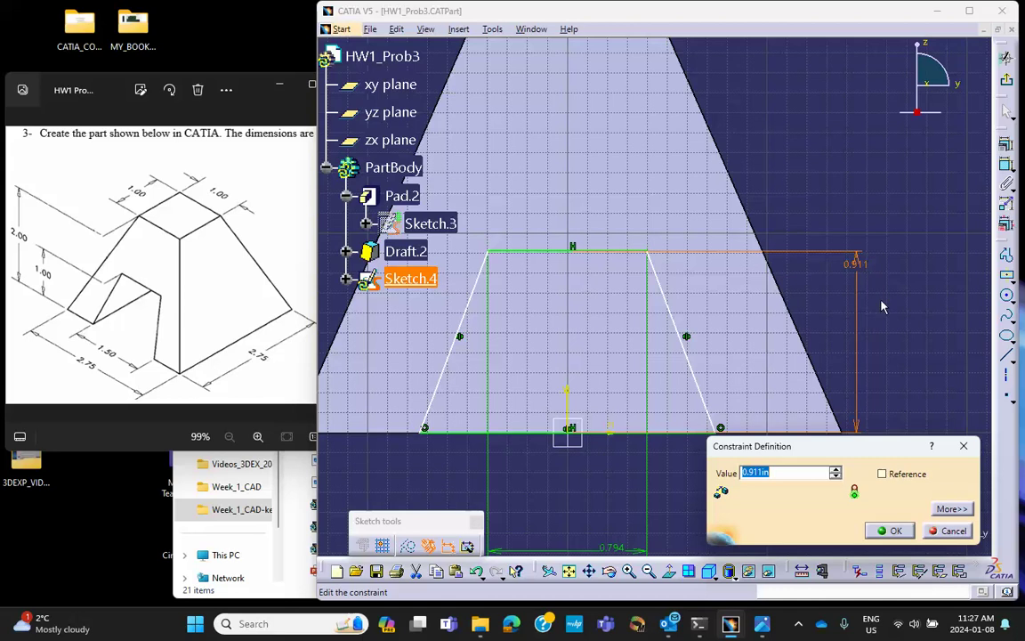
{"action": "type", "text": "1"}
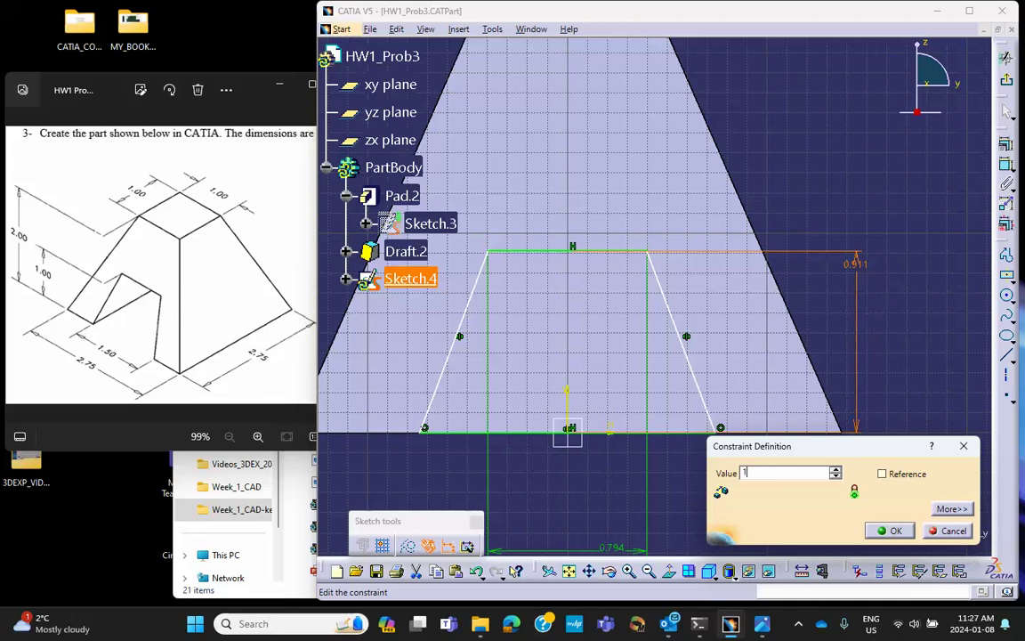
{"action": "left_click", "coordinate": [891, 531]}
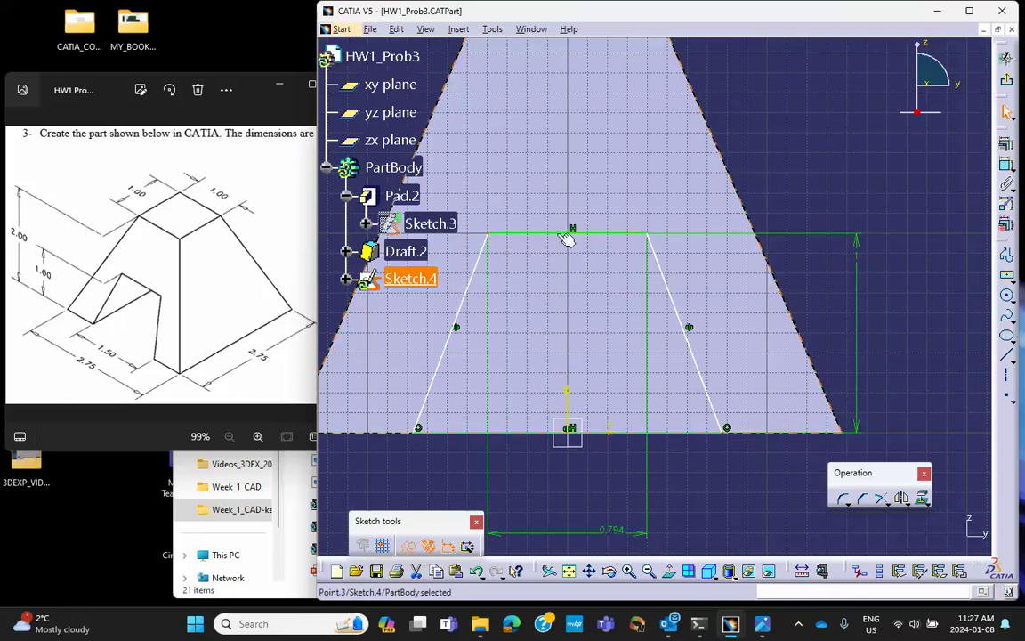
Delete the top edge's length dimension and pull the trapezoid's upper corner inward to narrow the profile
{"action": "left_click", "coordinate": [627, 540]}
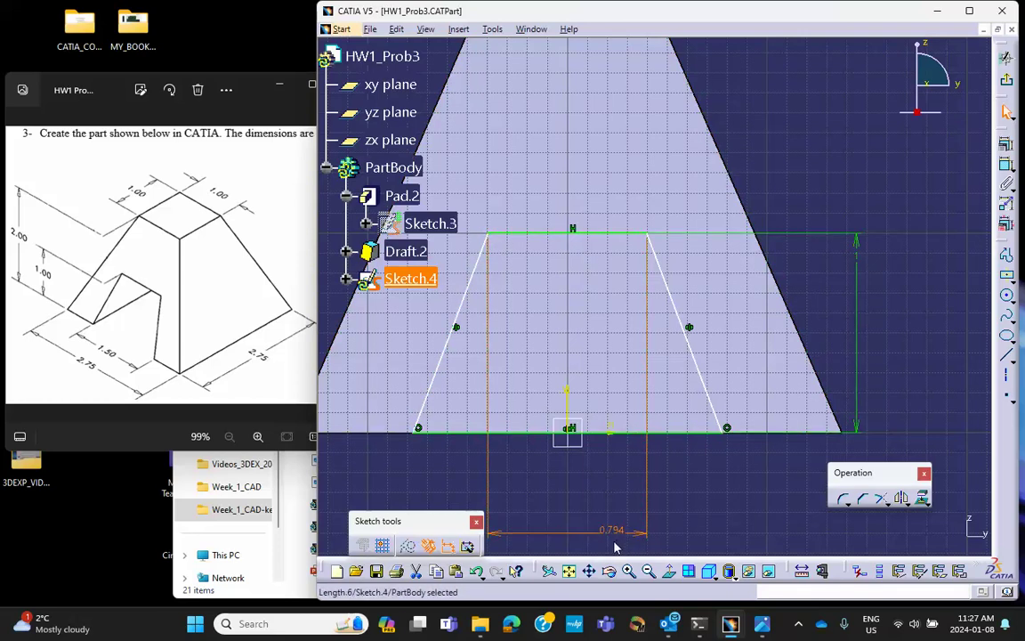
{"action": "key", "text": "Delete"}
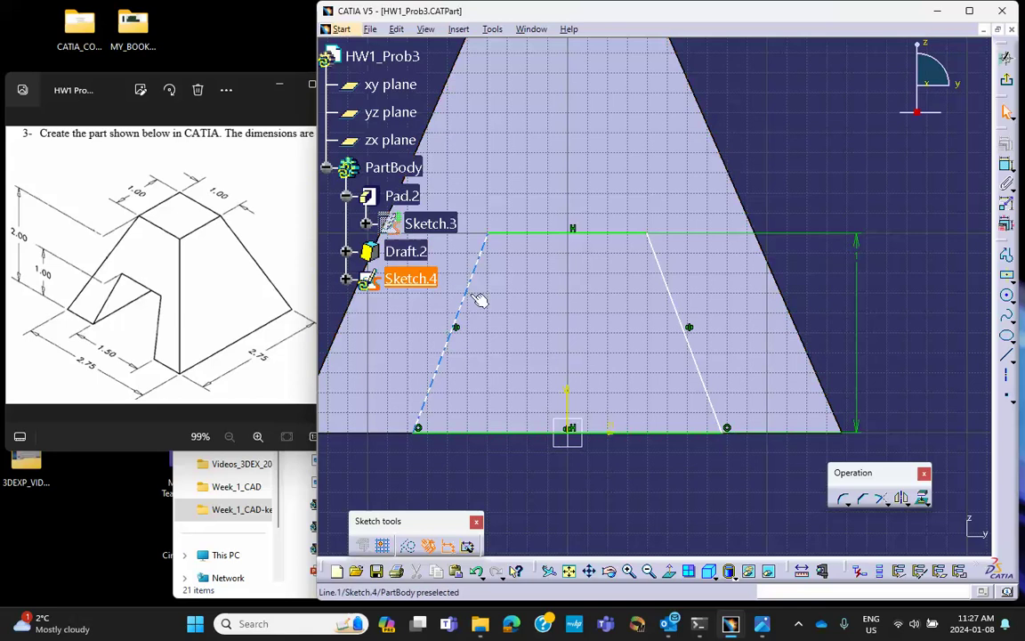
{"action": "mouse_move", "coordinate": [492, 240]}
{"action": "left_mouse_down"}
{"action": "mouse_move", "coordinate": [538, 252]}
{"action": "mouse_move", "coordinate": [513, 259]}
{"action": "left_mouse_up"}
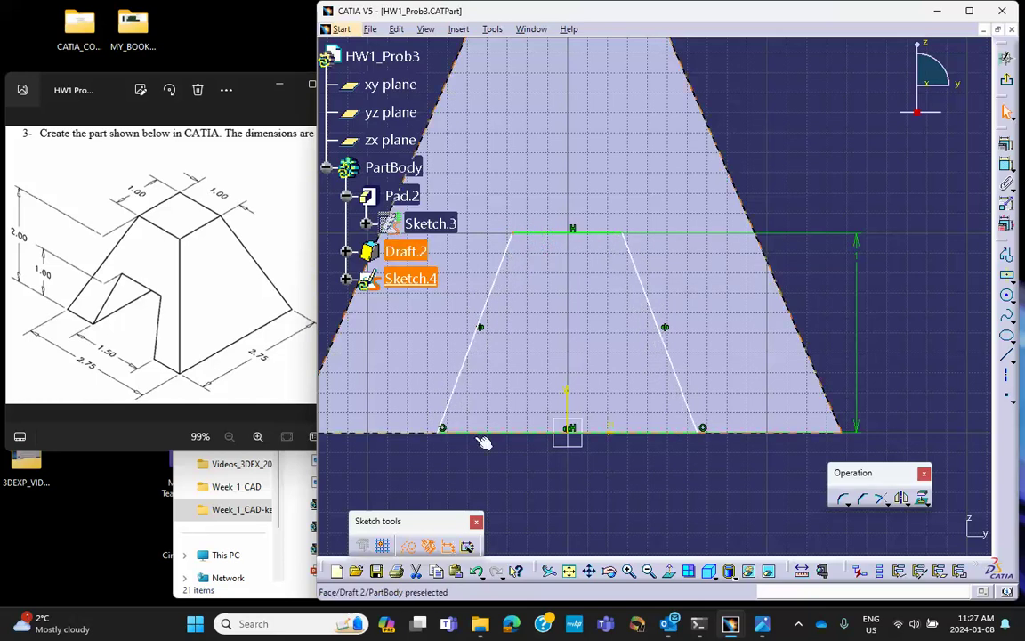
{"action": "mouse_move", "coordinate": [519, 376]}
{"action": "middle_mouse_down"}
{"action": "mouse_move", "coordinate": [545, 354]}
{"action": "mouse_move", "coordinate": [587, 348]}
{"action": "middle_mouse_up"}
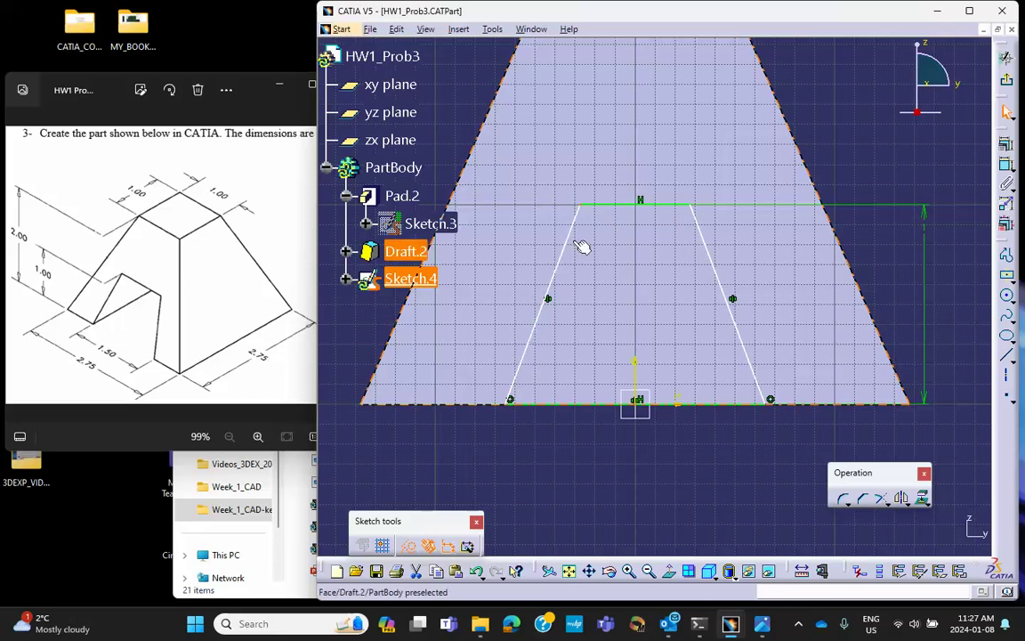
{"action": "left_click", "coordinate": [510, 398]}
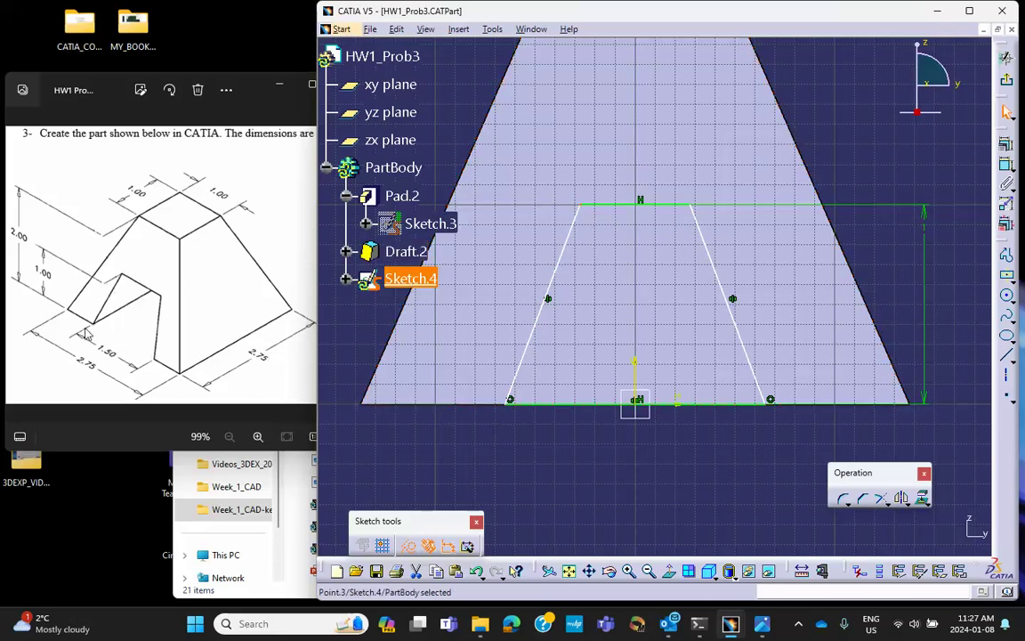
Exit the sketch and cut the trapezoid through the block as a 2 in deep Pocket with mirrored extent
{"action": "left_click", "coordinate": [1006, 56]}
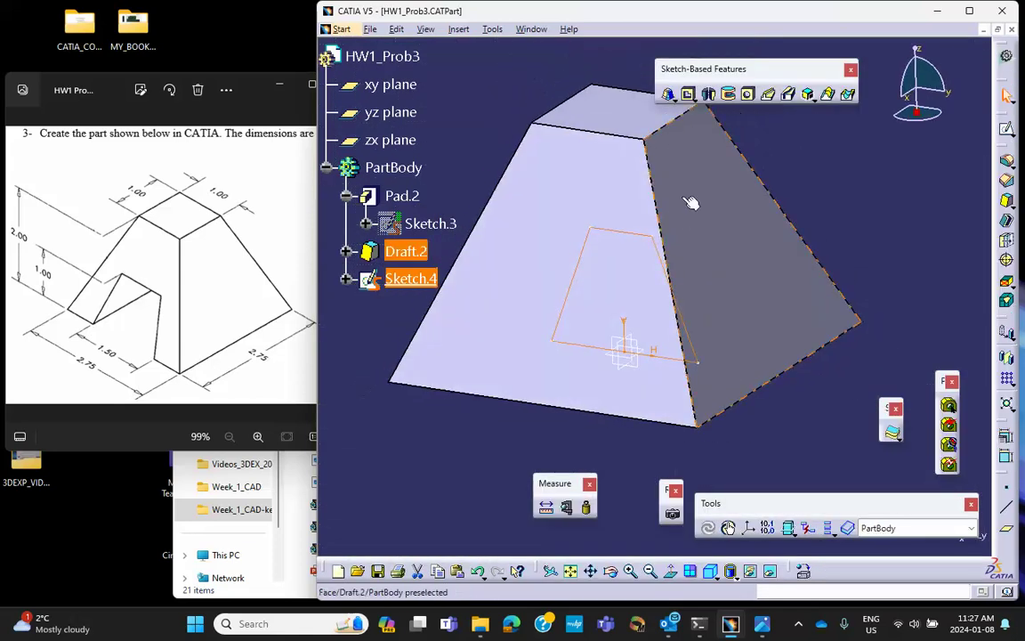
{"action": "left_click", "coordinate": [689, 95]}
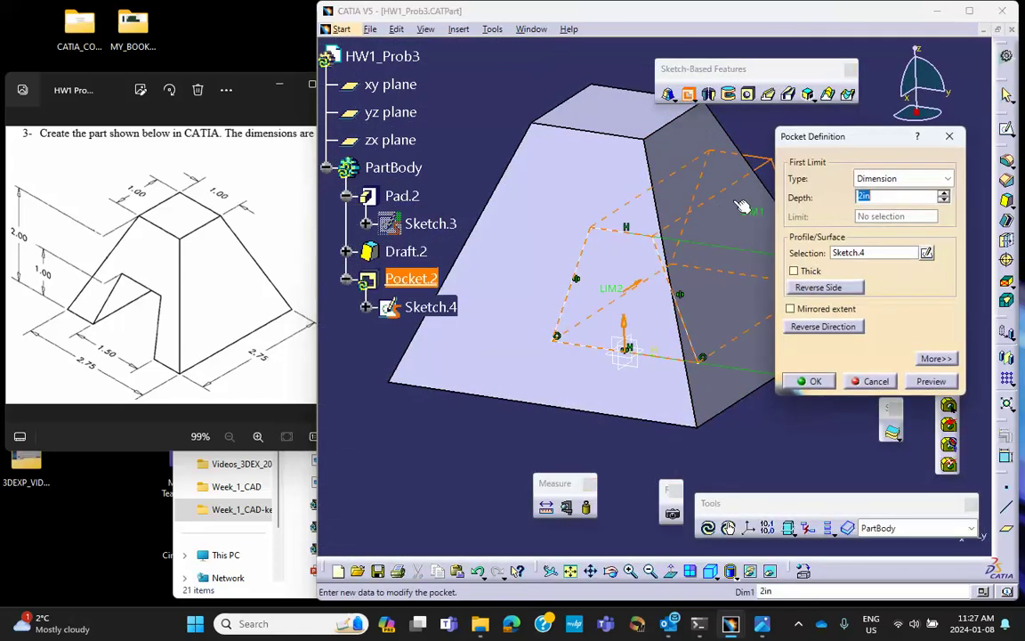
{"action": "left_click", "coordinate": [794, 309]}
{"action": "left_click", "coordinate": [814, 381]}
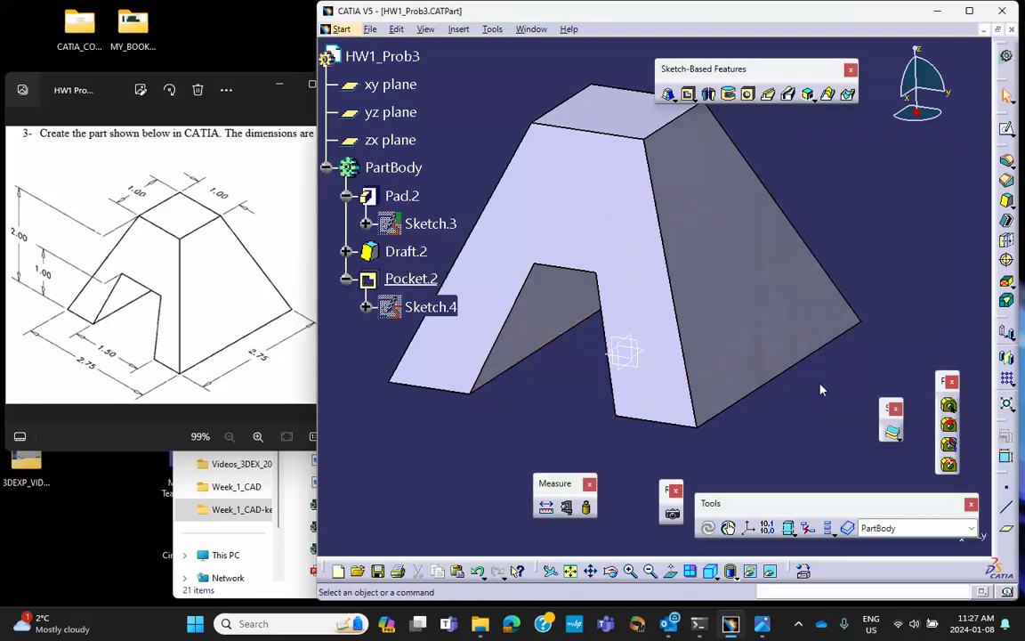
Reopen the pocket's trapezoid sketch to examine its sides against the block's slanted edges, and exit it
{"action": "middle_click_drag", "start_coordinate": [572, 376], "coordinate": [485, 393]}
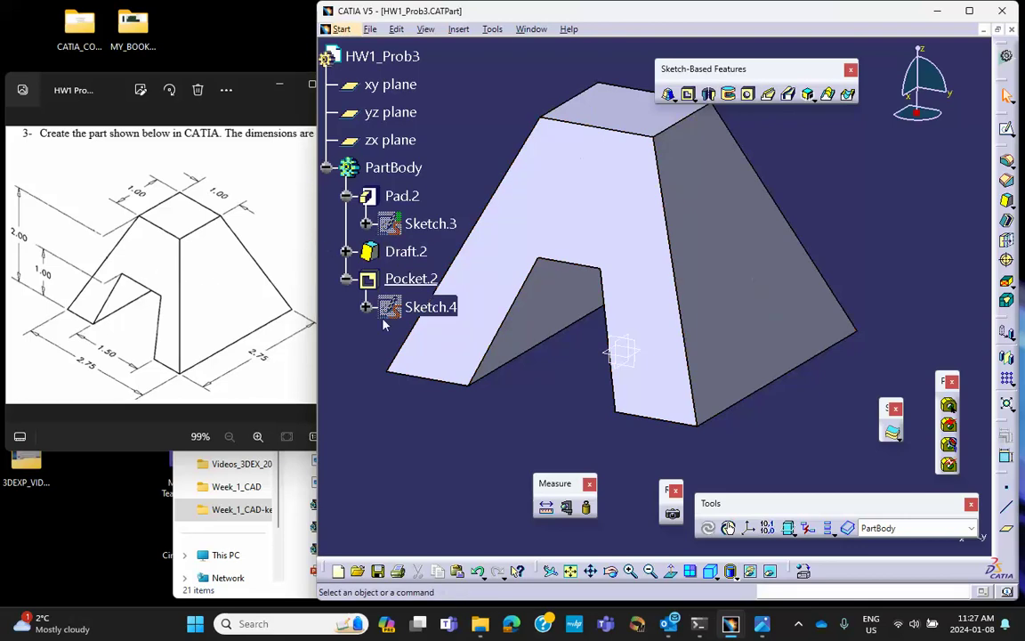
{"action": "double_click", "coordinate": [411, 306]}
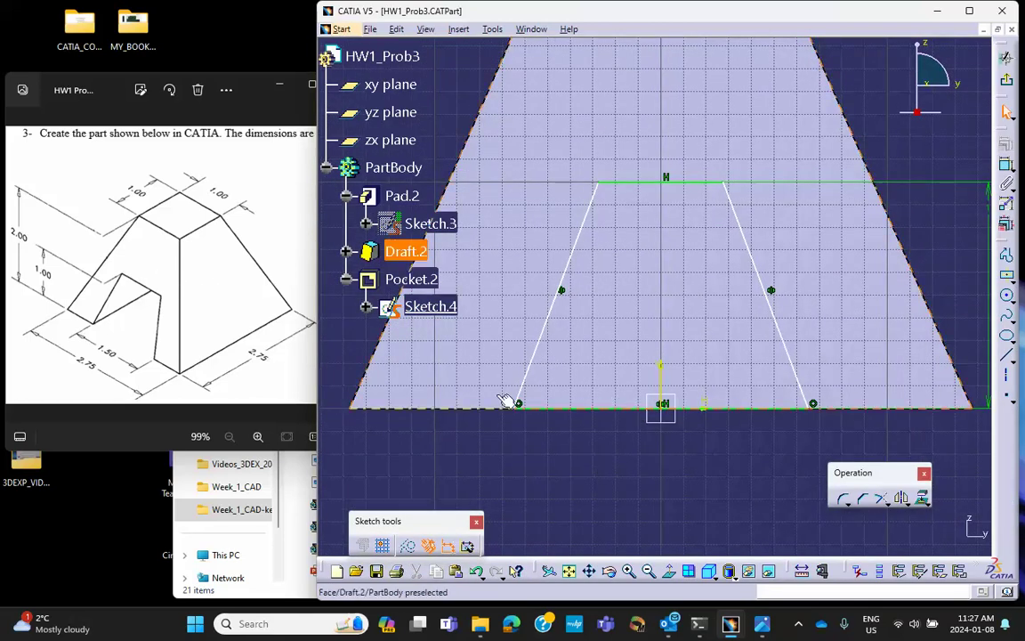
{"action": "mouse_move", "coordinate": [548, 238]}
{"action": "middle_mouse_down"}
{"action": "mouse_move", "coordinate": [697, 192]}
{"action": "mouse_move", "coordinate": [670, 231]}
{"action": "mouse_move", "coordinate": [612, 205]}
{"action": "mouse_move", "coordinate": [610, 250]}
{"action": "middle_mouse_up"}
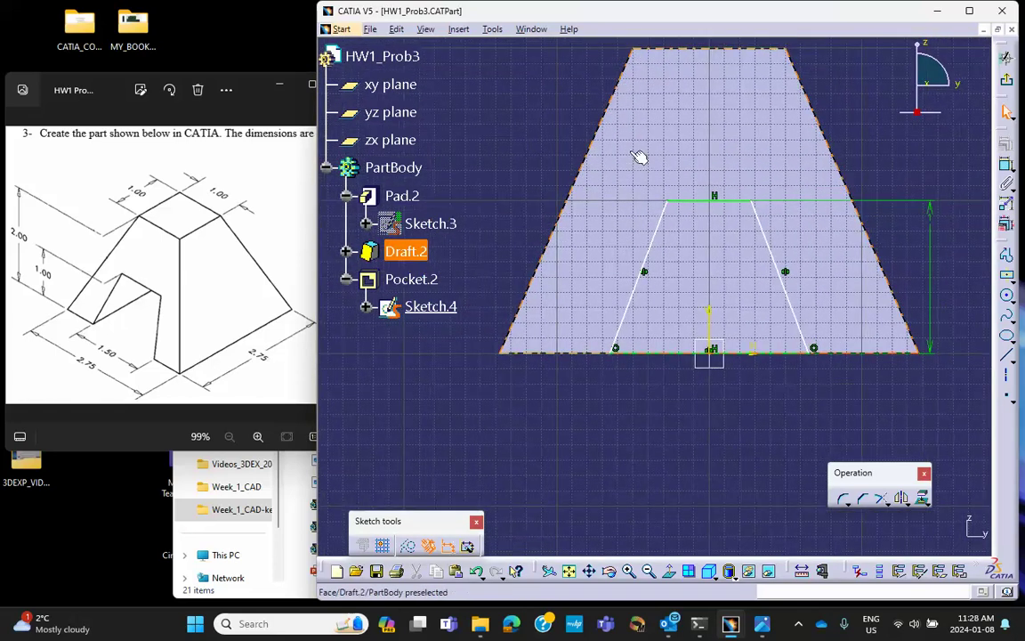
{"action": "left_click", "coordinate": [639, 181]}
{"action": "left_click", "coordinate": [833, 395]}
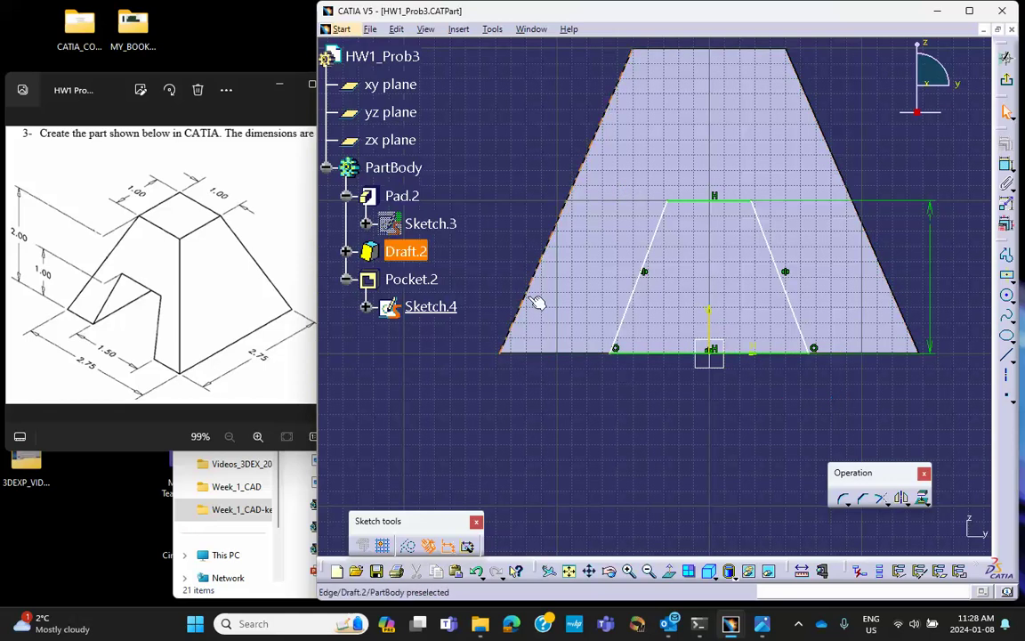
{"action": "right_click", "coordinate": [436, 306]}
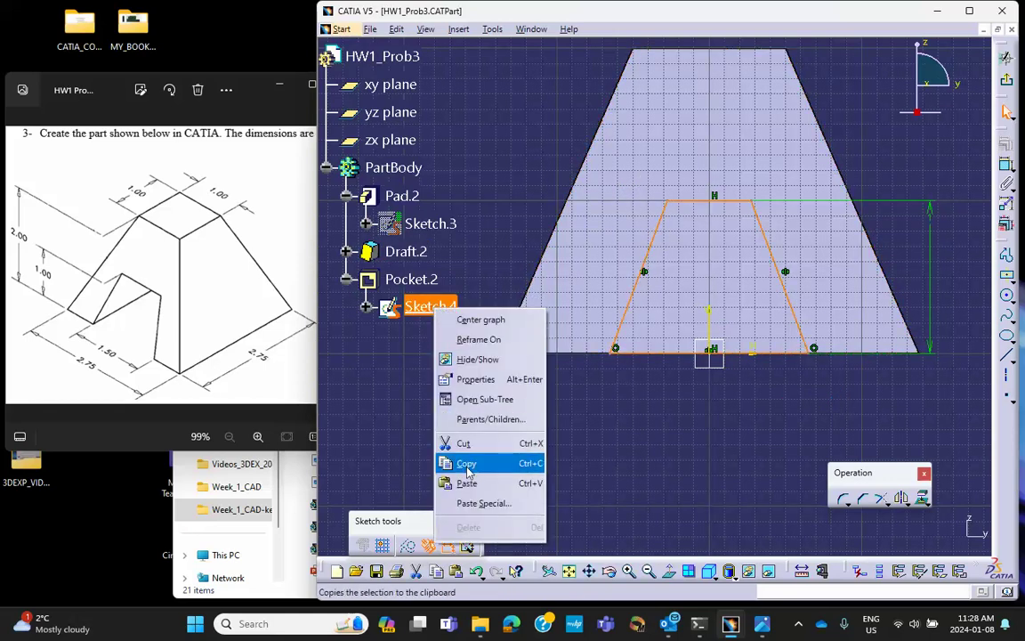
{"action": "left_click", "coordinate": [957, 116]}
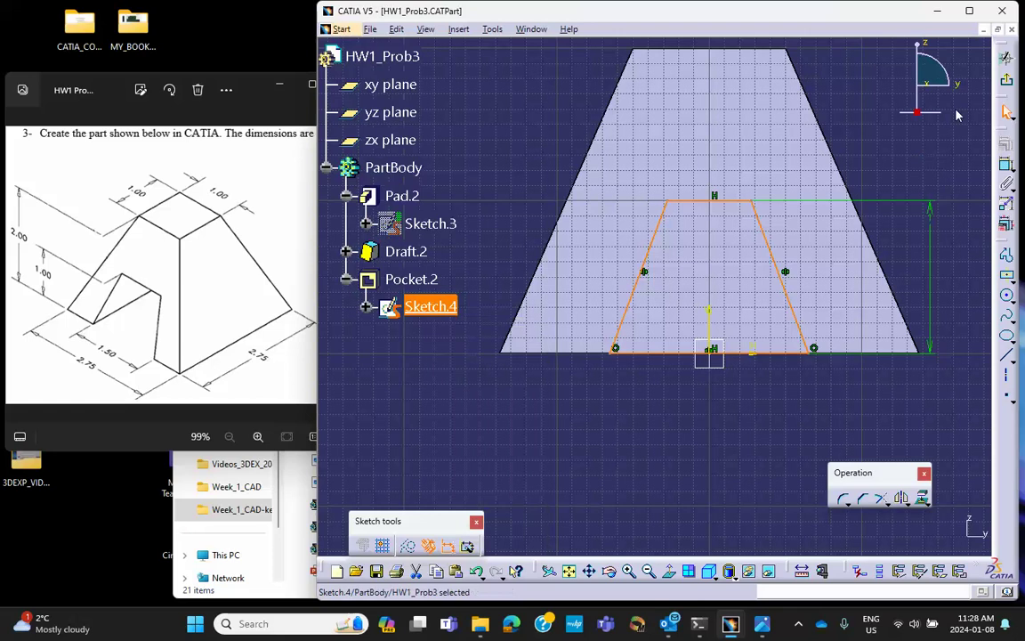
{"action": "left_click", "coordinate": [1007, 56]}
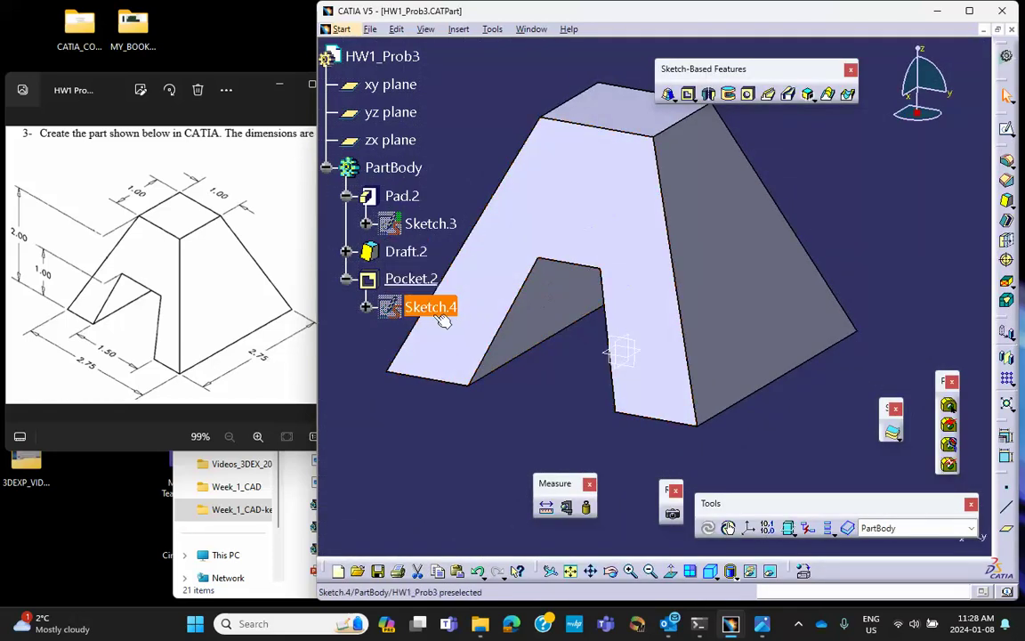
Delete the trapezoidal pocket together with its aggregated sketch
{"action": "right_click", "coordinate": [414, 279]}
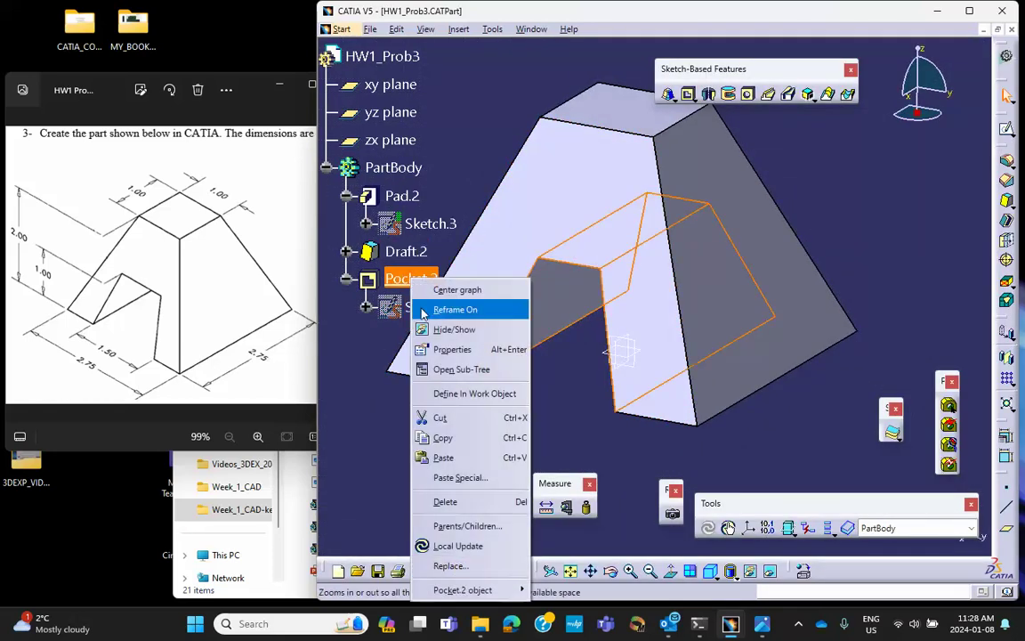
{"action": "left_click", "coordinate": [448, 501]}
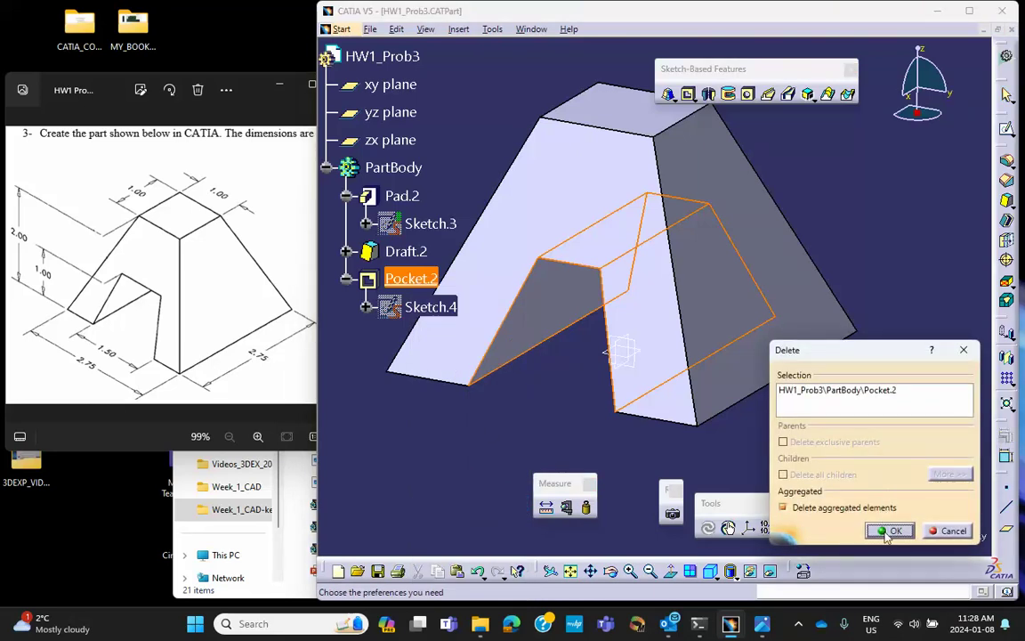
{"action": "left_click", "coordinate": [889, 530]}
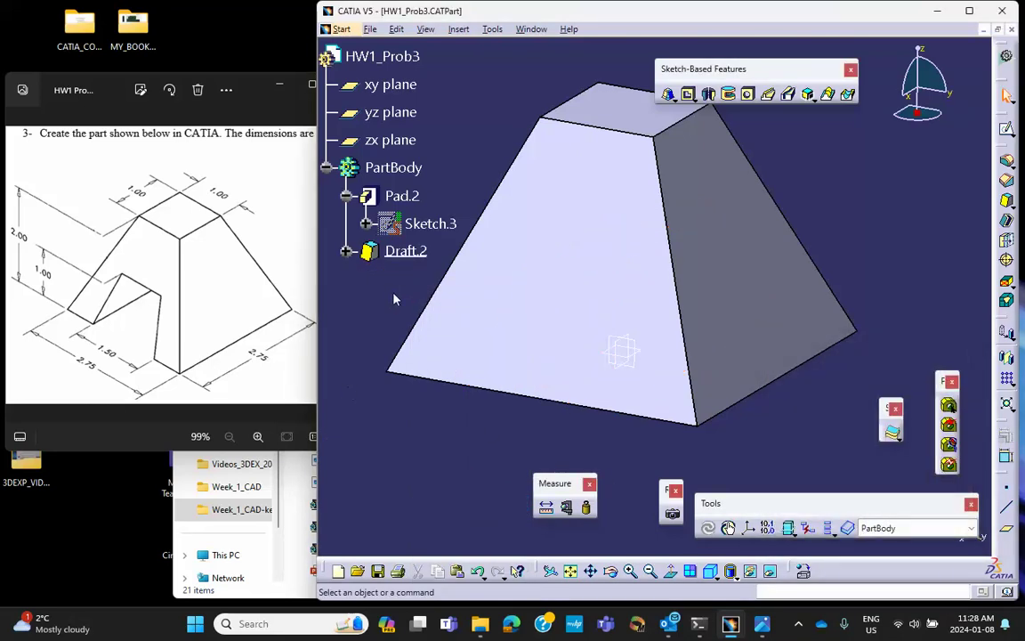
Sketch a closed trapezoid about 1 in high on the yz plane, its base on the block's bottom edge around the origin
{"action": "left_click", "coordinate": [619, 349]}
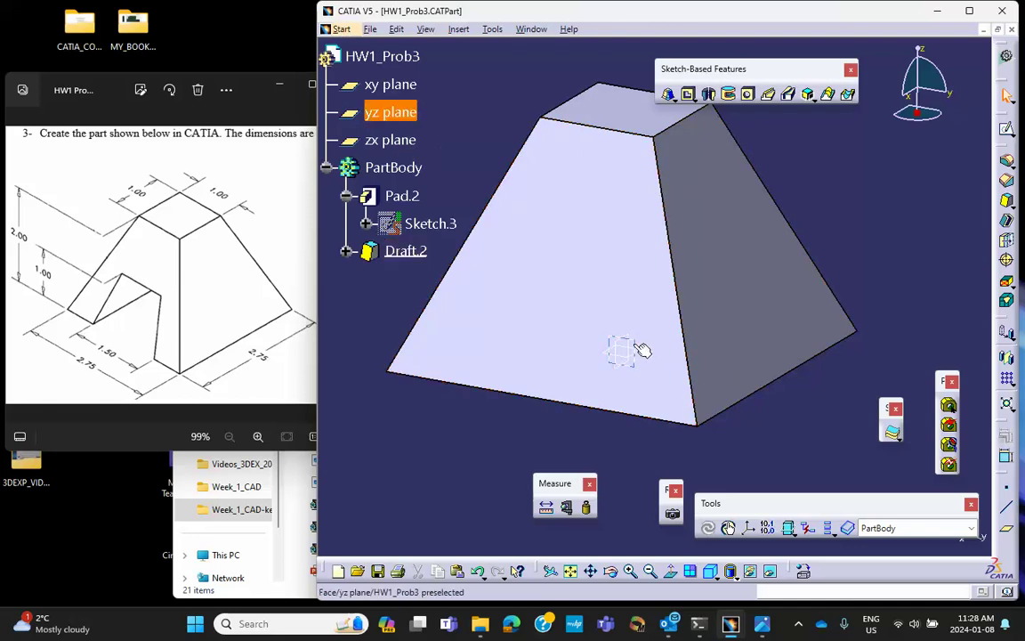
{"action": "left_click", "coordinate": [1006, 130]}
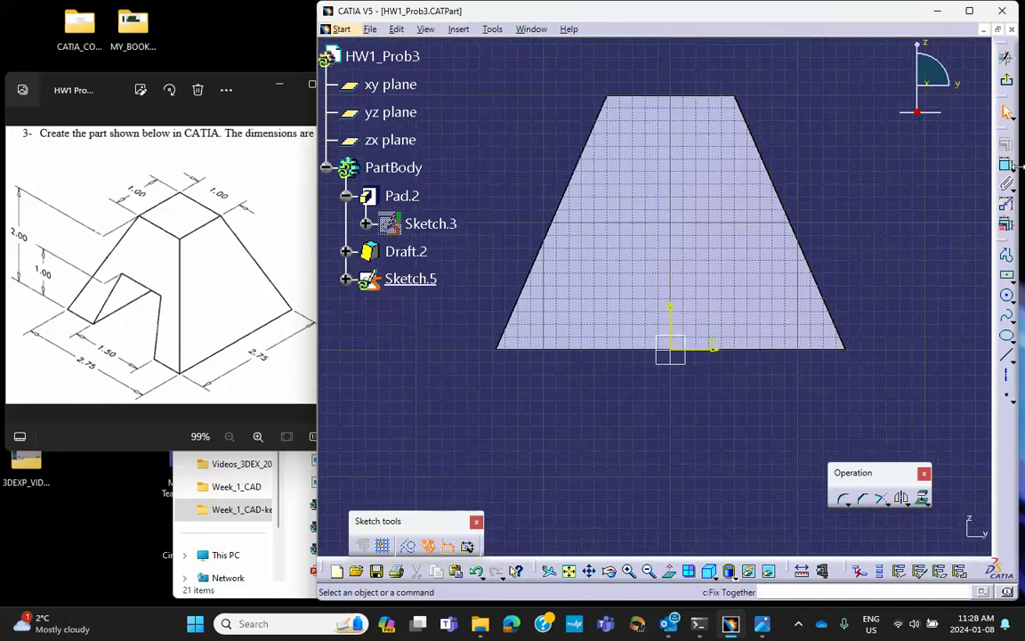
{"action": "left_click", "coordinate": [1006, 257]}
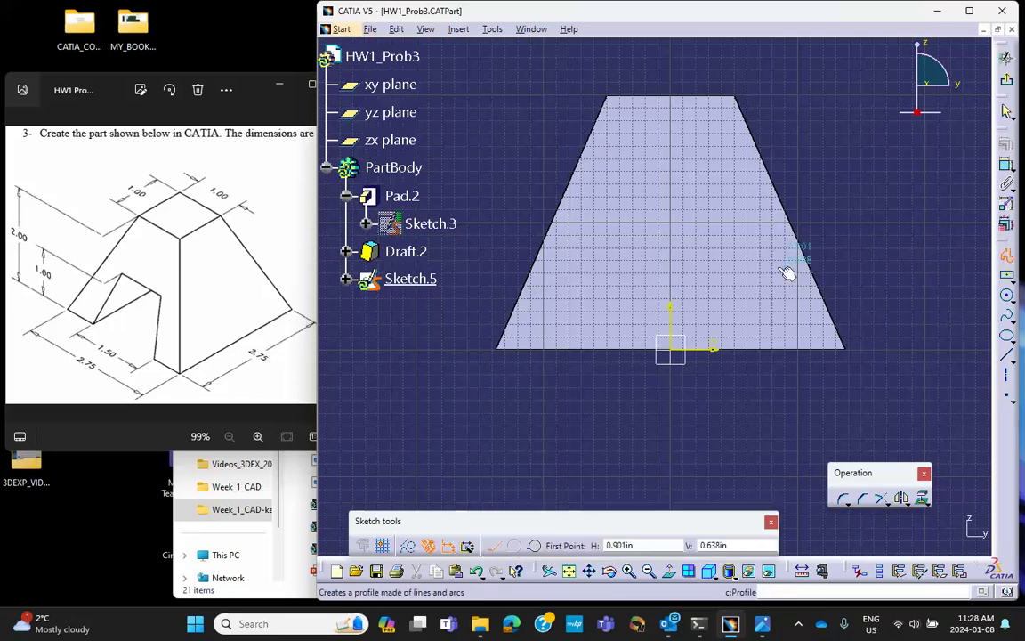
{"action": "left_click", "coordinate": [644, 227]}
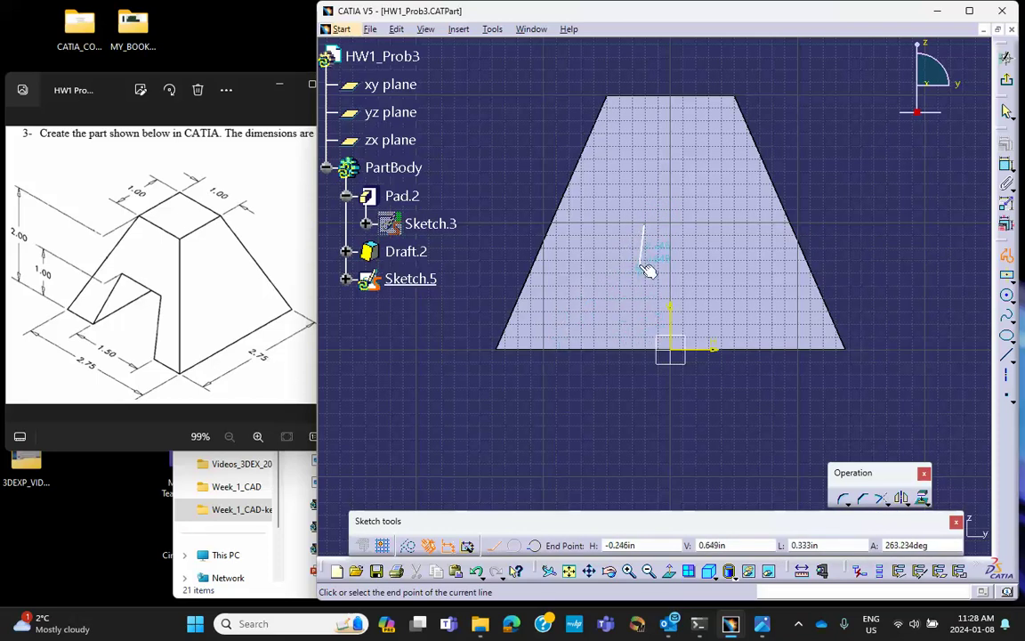
{"action": "left_click", "coordinate": [637, 344]}
{"action": "left_click", "coordinate": [722, 347]}
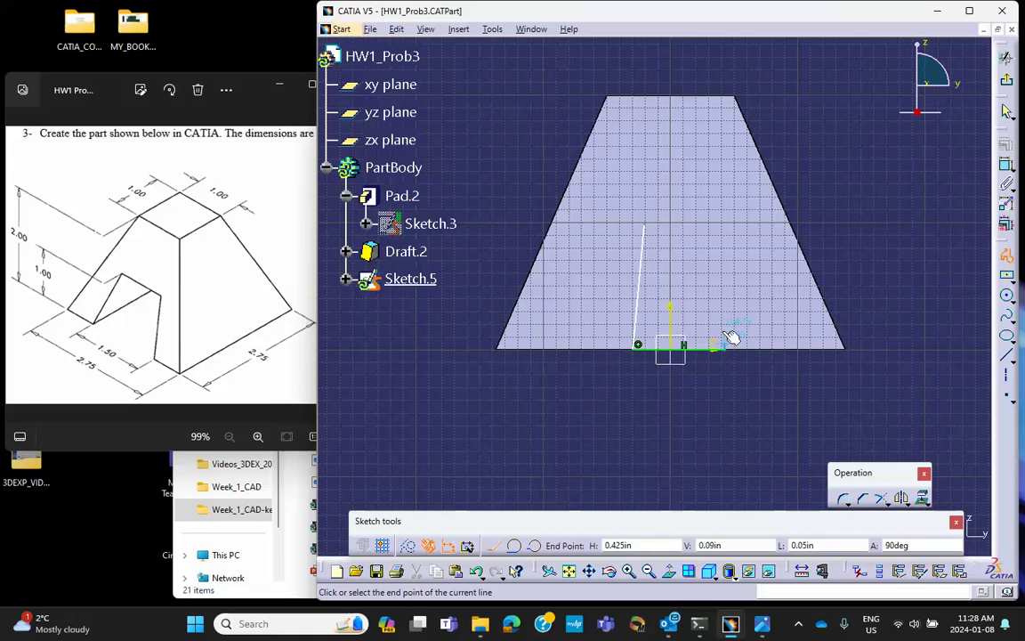
{"action": "left_click", "coordinate": [686, 226]}
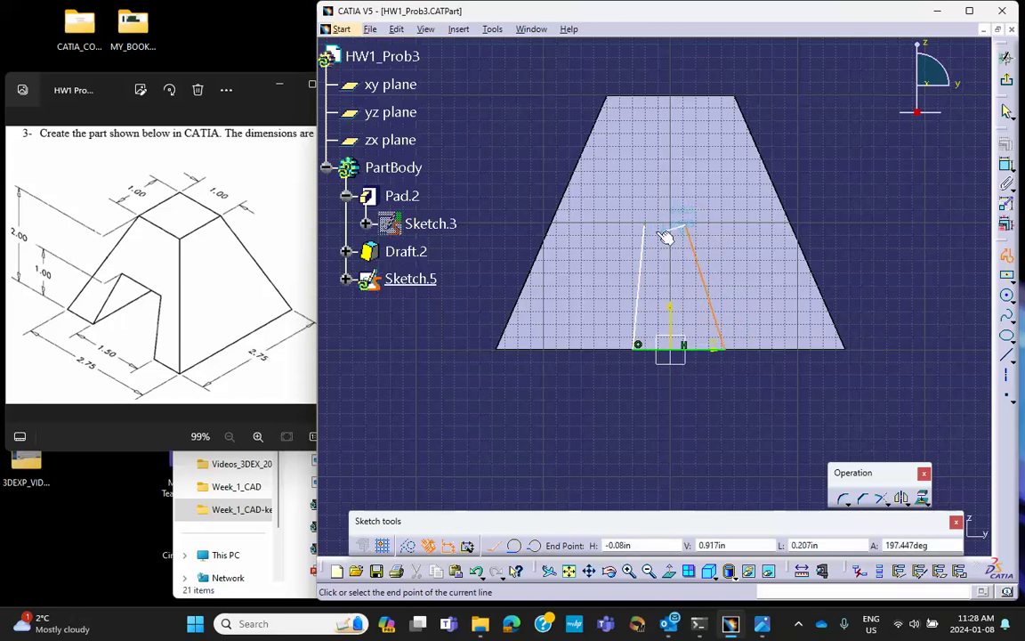
{"action": "left_click", "coordinate": [646, 227]}
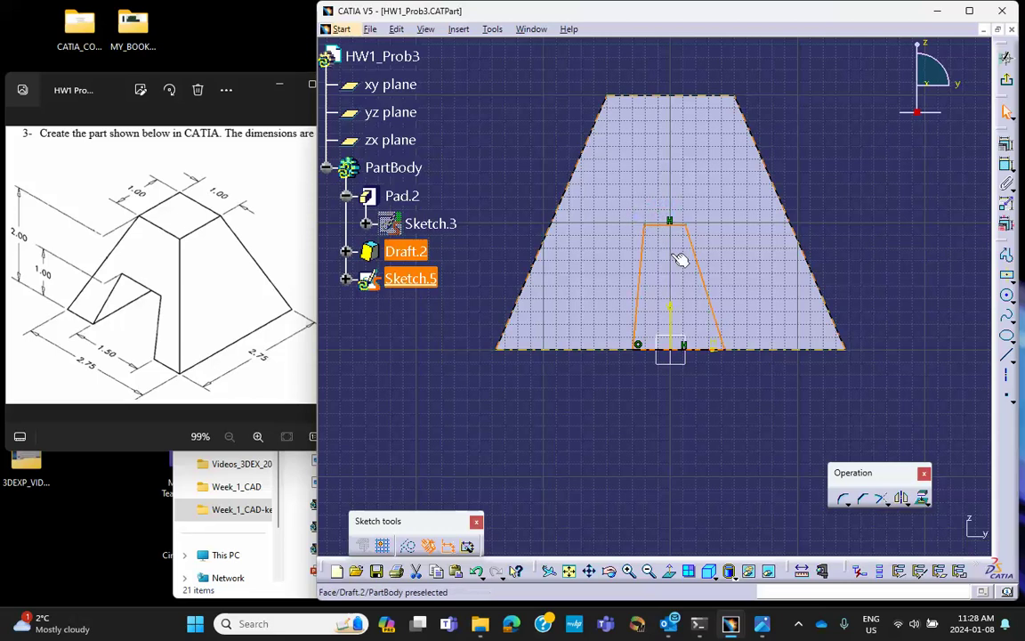
Constrain the trapezoid's two upper corners to be symmetric about the sketch's vertical axis
{"action": "middle_click_drag", "start_coordinate": [815, 248], "coordinate": [792, 174]}
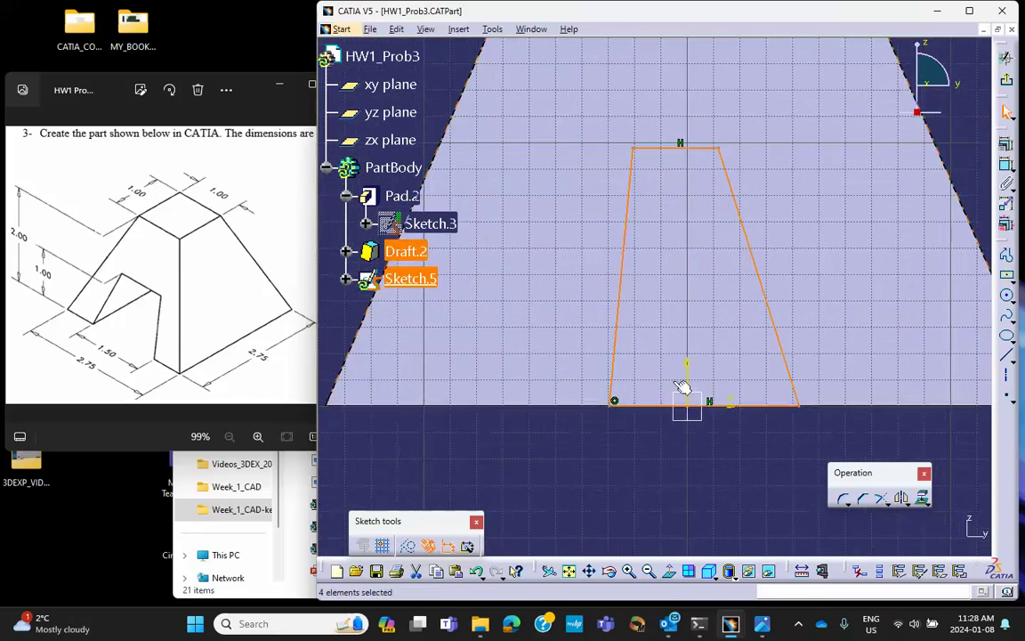
{"action": "left_click", "coordinate": [601, 460]}
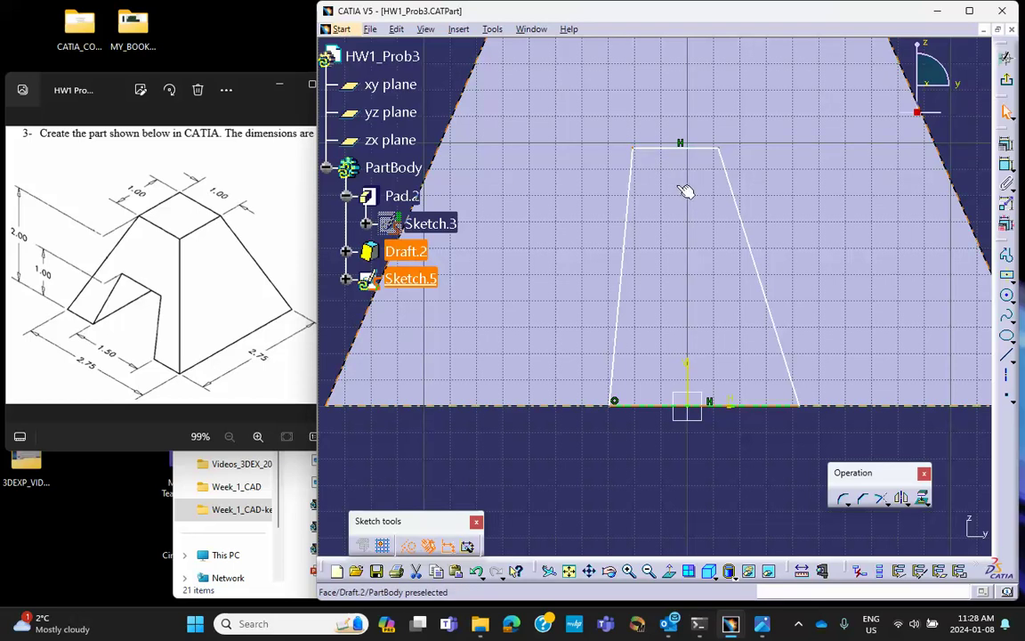
{"action": "left_click", "coordinate": [726, 152]}
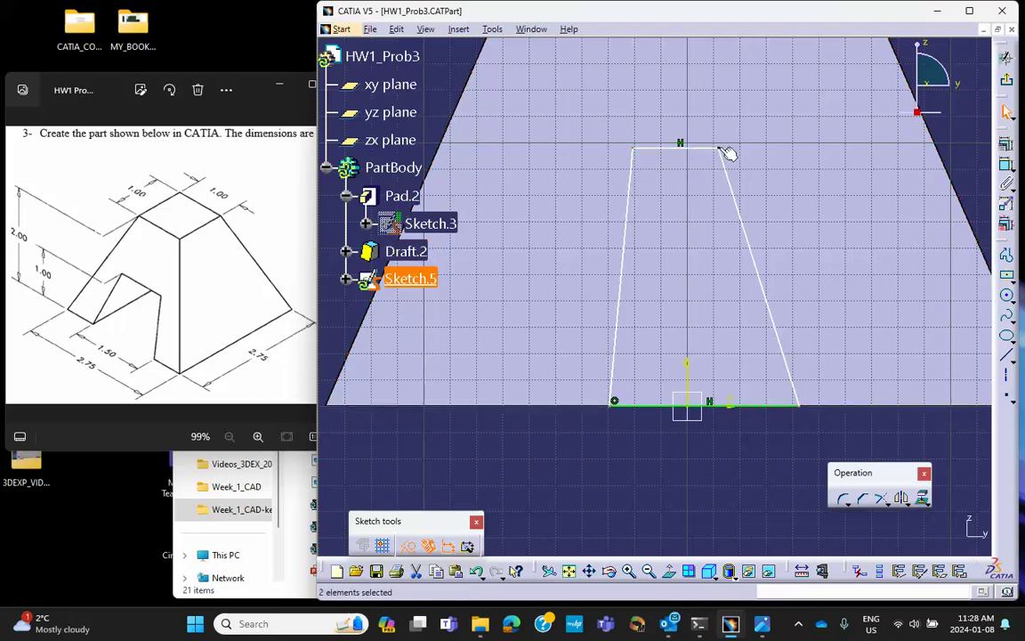
{"action": "left_click", "coordinate": [686, 365], "text": "ctrl"}
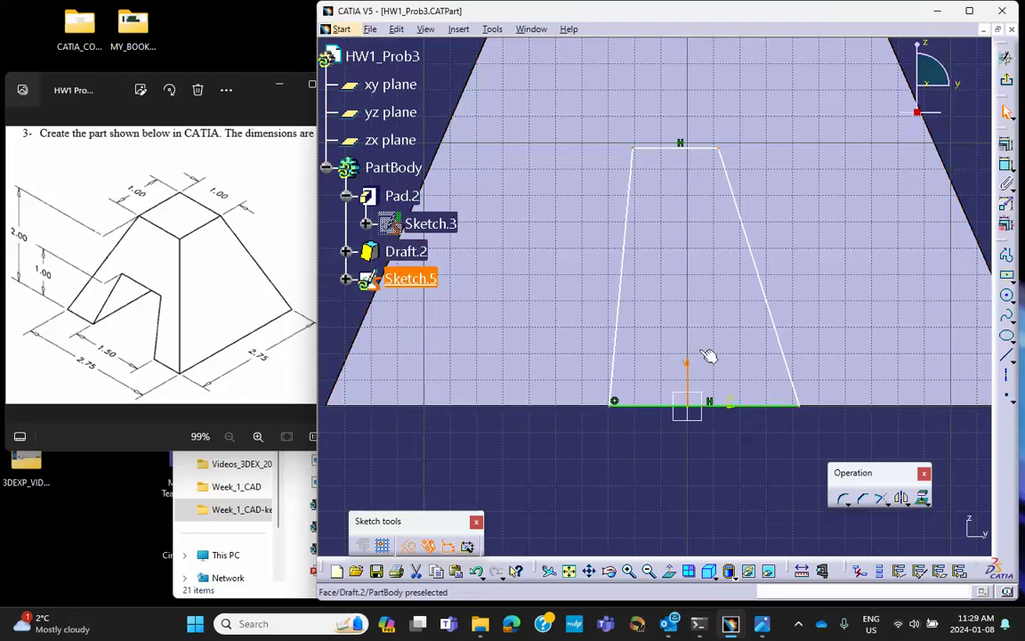
{"action": "left_click", "coordinate": [1007, 150]}
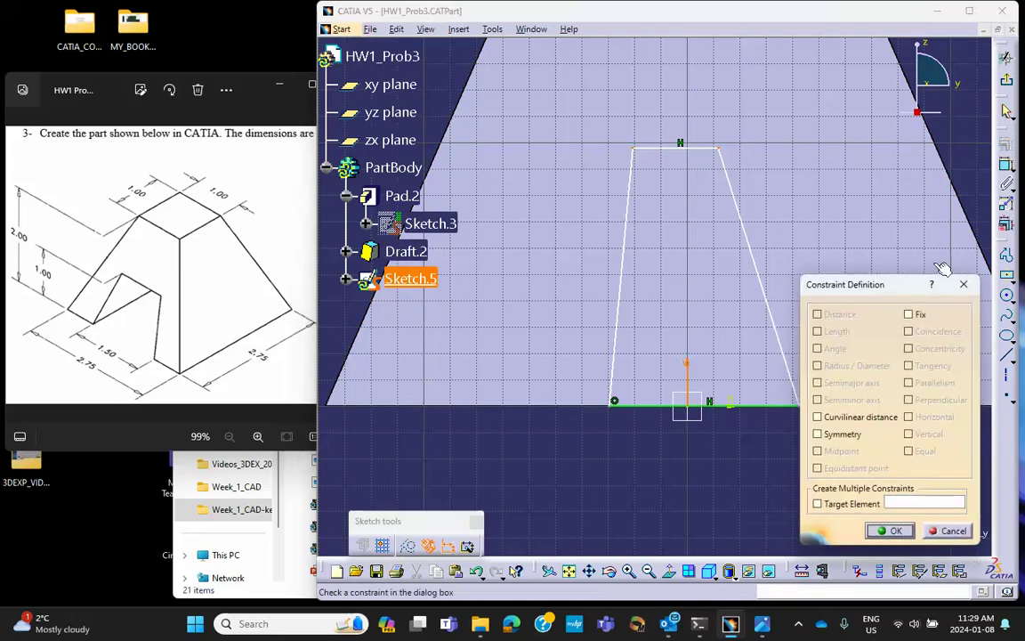
{"action": "left_click", "coordinate": [816, 434]}
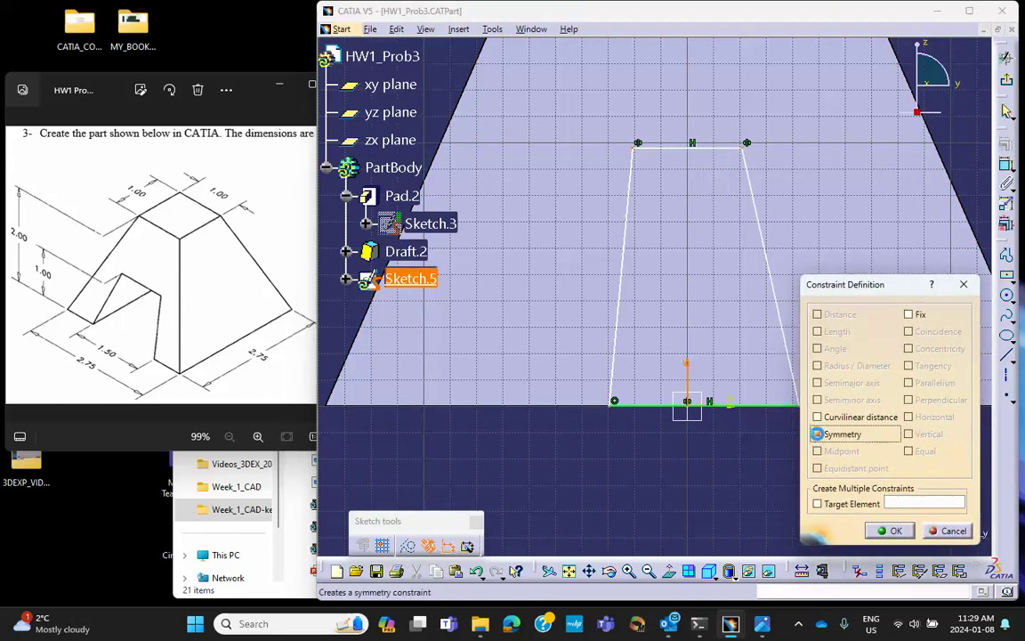
{"action": "left_click", "coordinate": [880, 531]}
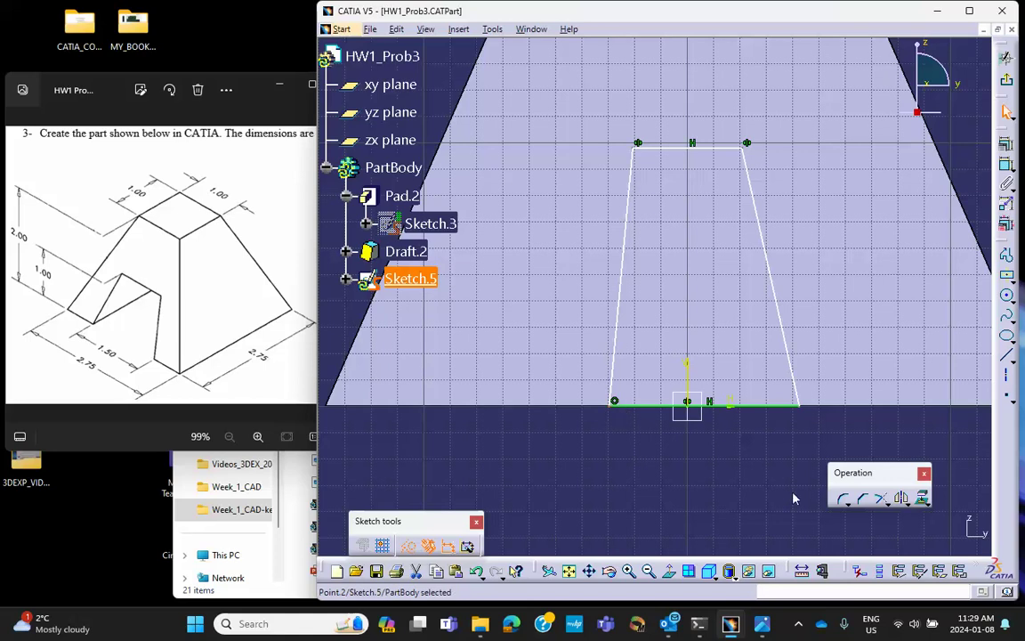
Make the trapezoid's lower corners symmetric about the vertical axis and pull one outward until the base is about 0.9 in wide
{"action": "left_click", "coordinate": [800, 406], "text": "ctrl"}
{"action": "left_click", "coordinate": [688, 365], "text": "ctrl"}
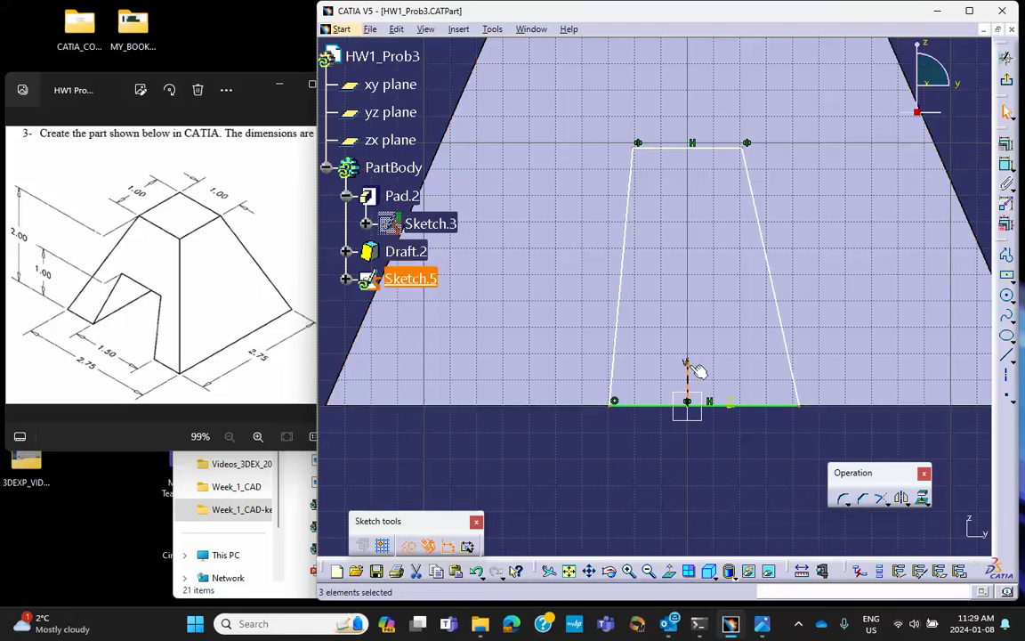
{"action": "left_click", "coordinate": [1003, 139]}
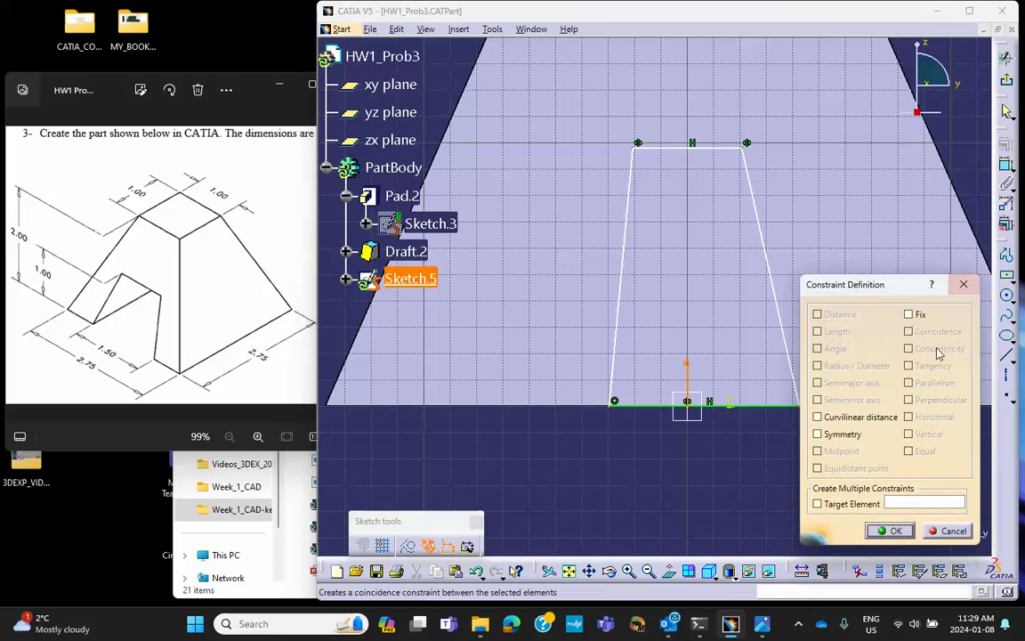
{"action": "left_click", "coordinate": [817, 434]}
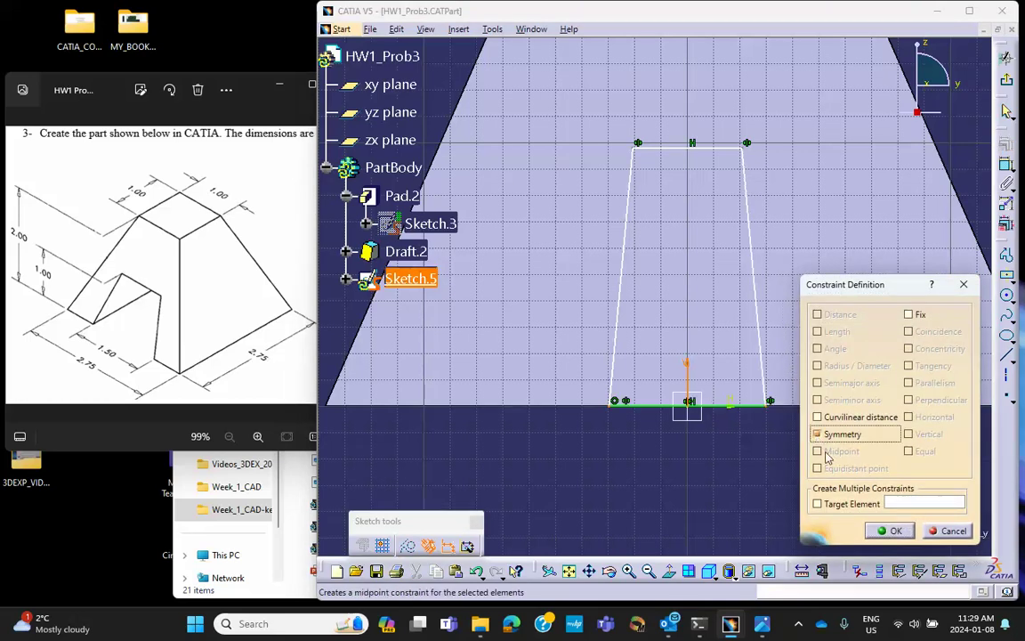
{"action": "left_click", "coordinate": [890, 531]}
{"action": "mouse_move", "coordinate": [616, 411]}
{"action": "left_mouse_down"}
{"action": "mouse_move", "coordinate": [434, 406]}
{"action": "mouse_move", "coordinate": [588, 413]}
{"action": "mouse_move", "coordinate": [574, 413]}
{"action": "left_mouse_up"}
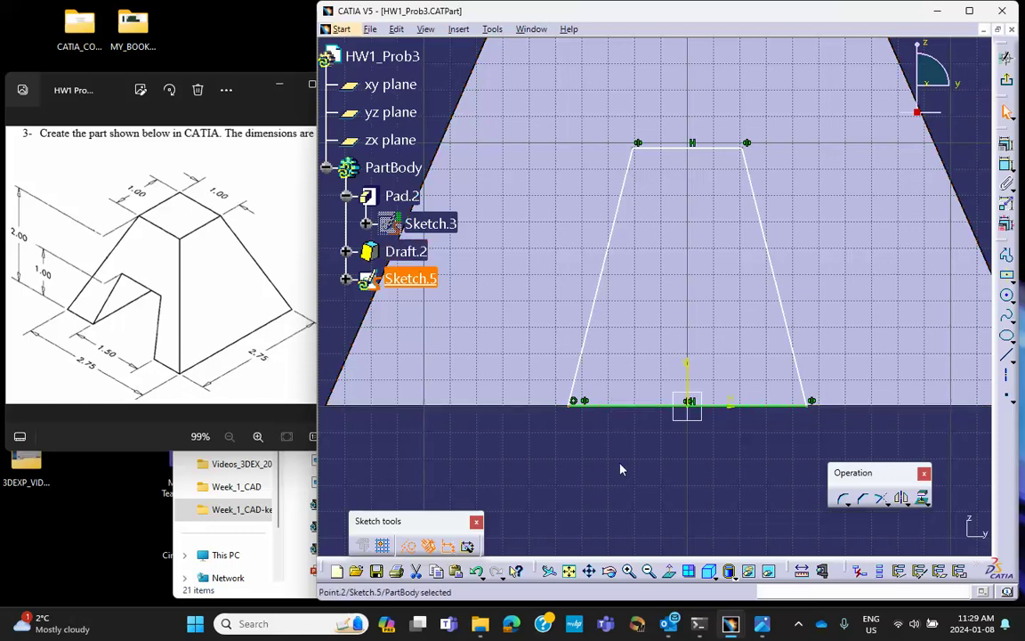
Dimension the trapezoid's bottom edge and set its length to 1.5 in
{"action": "left_click", "coordinate": [1005, 166]}
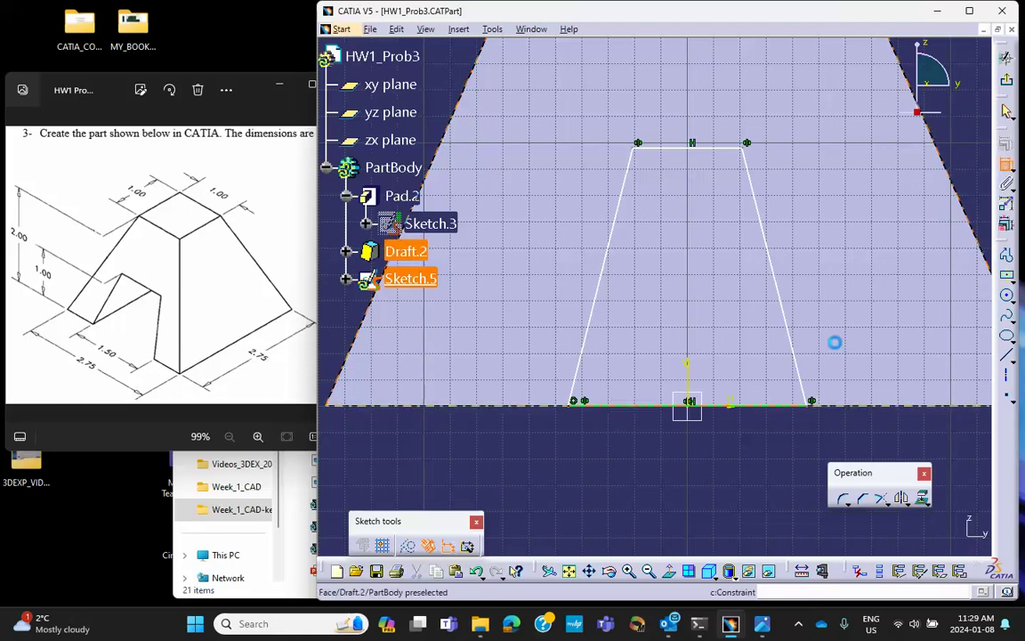
{"action": "left_click", "coordinate": [661, 408]}
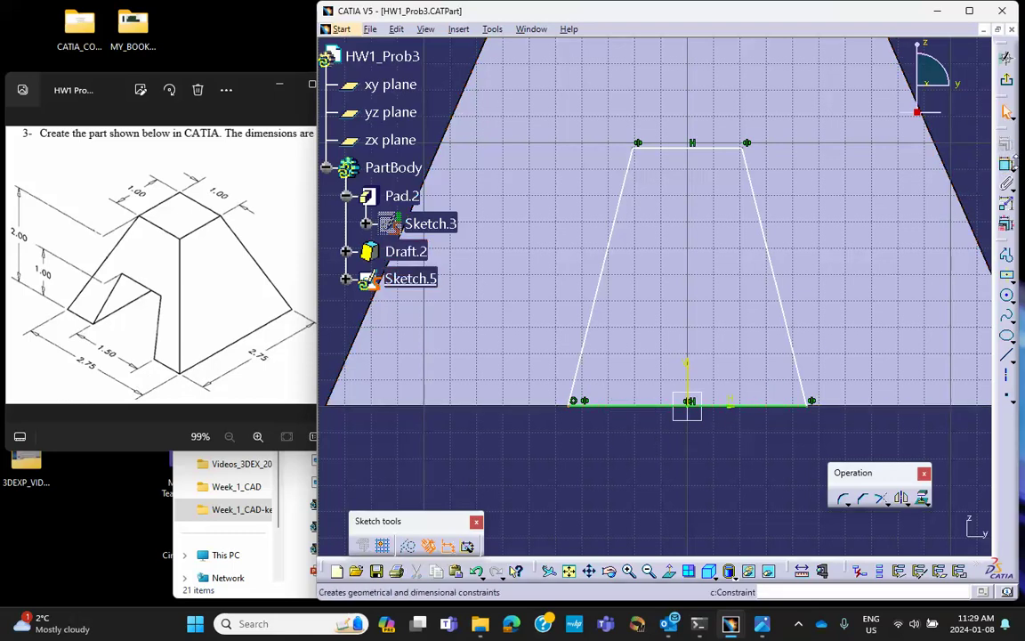
{"action": "left_click", "coordinate": [1005, 166]}
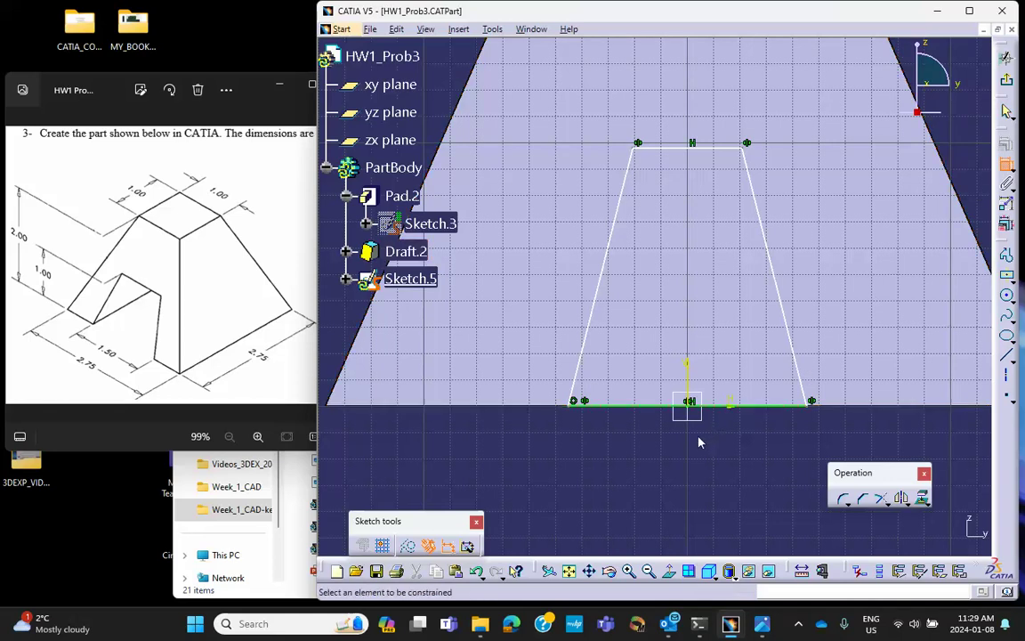
{"action": "left_click", "coordinate": [737, 408]}
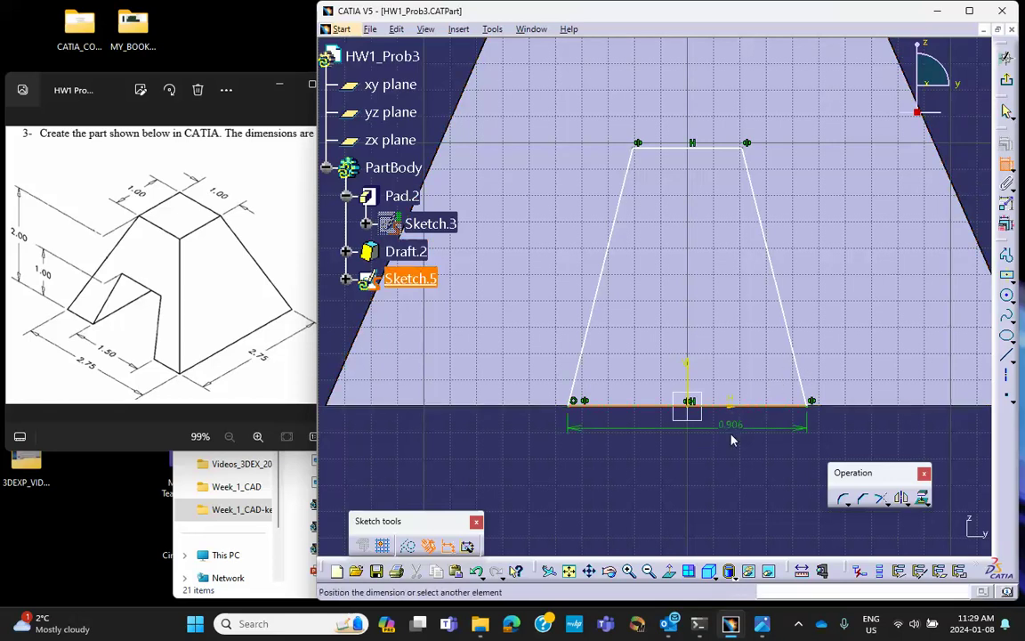
{"action": "left_click", "coordinate": [731, 440]}
{"action": "double_click", "coordinate": [730, 440]}
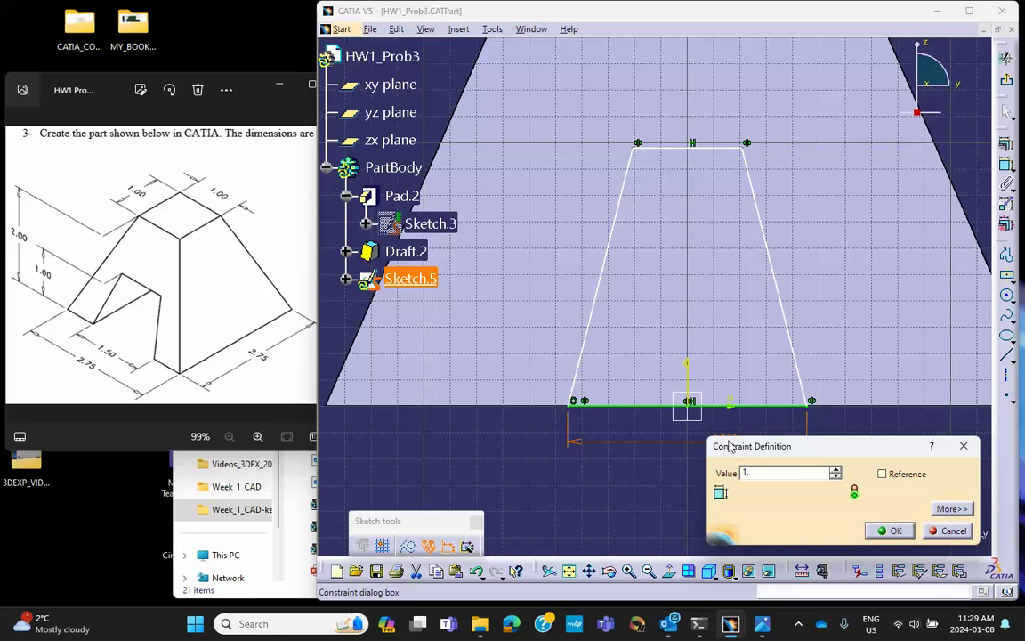
{"action": "left_click", "coordinate": [894, 531]}
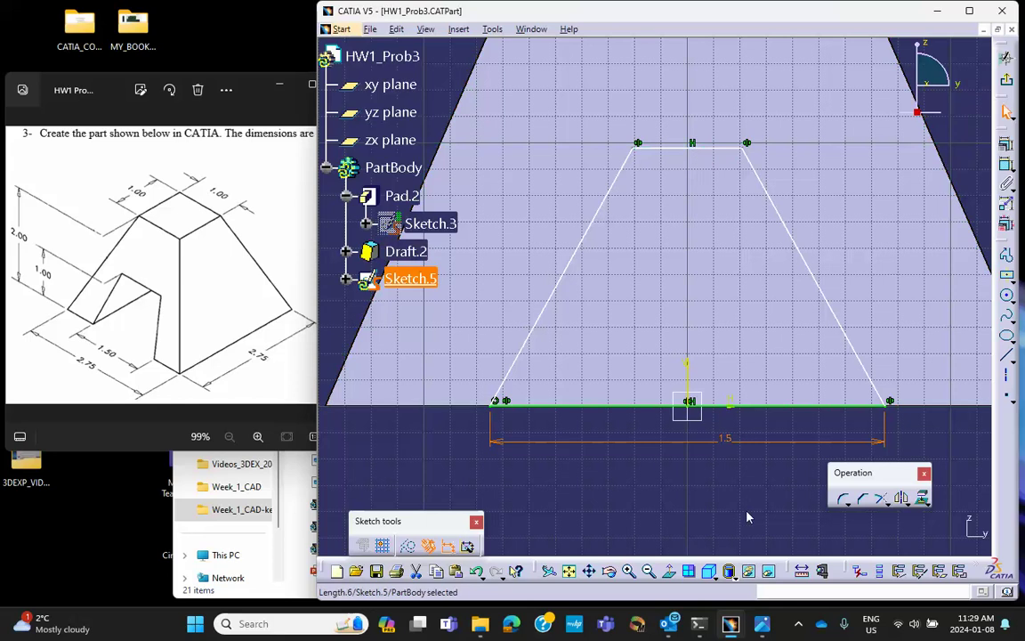
Dimension the distance between the trapezoid's top and bottom edges and set it to 1 in
{"action": "left_click", "coordinate": [712, 154]}
{"action": "left_click", "coordinate": [757, 406]}
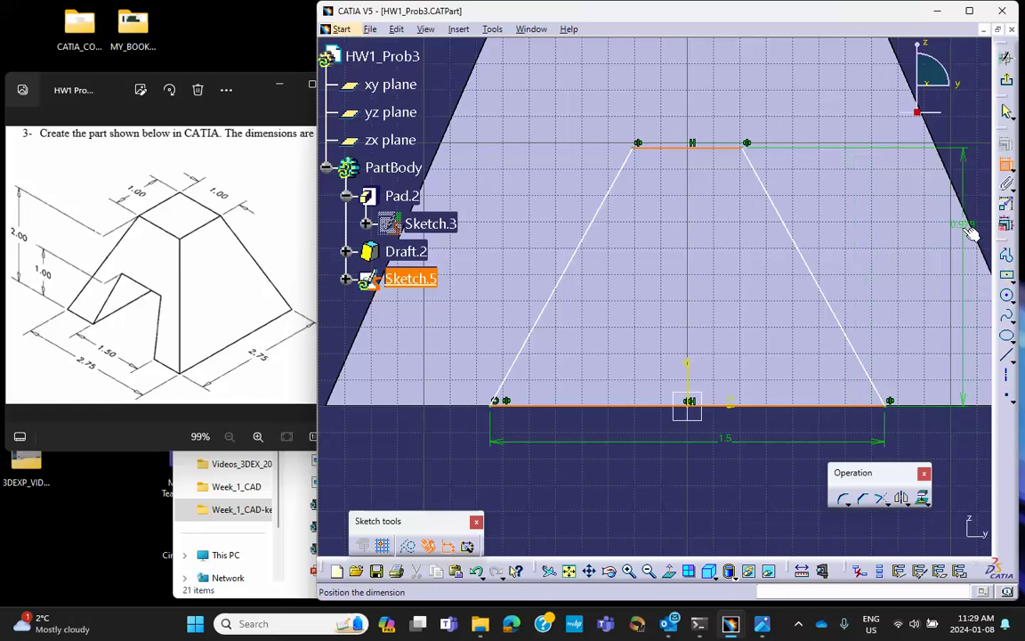
{"action": "middle_click_drag", "start_coordinate": [974, 233], "coordinate": [776, 233]}
{"action": "left_click", "coordinate": [880, 271]}
{"action": "double_click", "coordinate": [880, 271]}
{"action": "type", "text": "1in"}
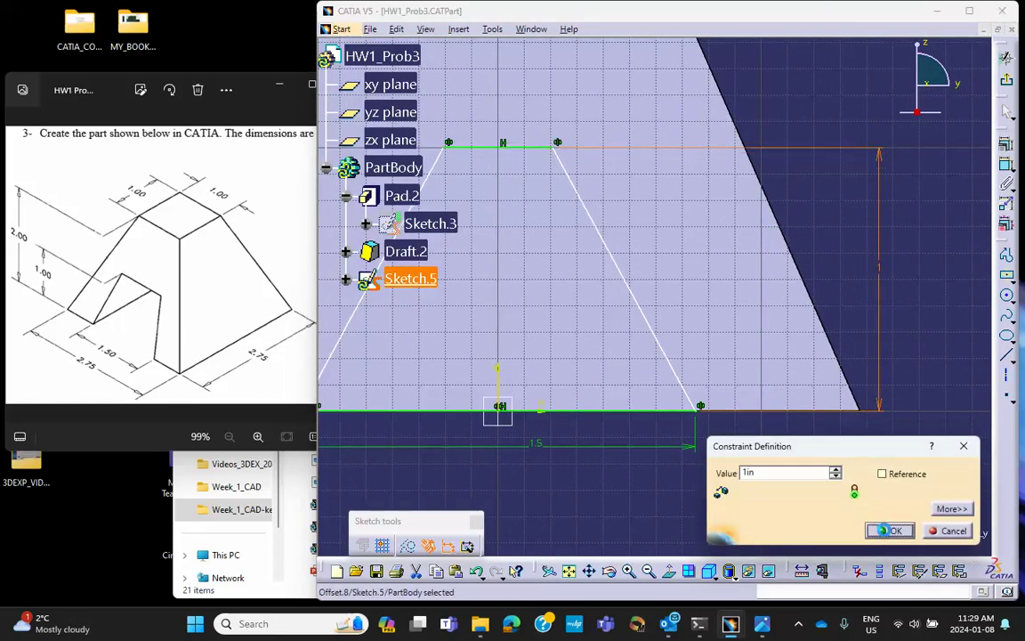
{"action": "left_click", "coordinate": [890, 530]}
{"action": "mouse_move", "coordinate": [802, 301]}
{"action": "middle_mouse_down"}
{"action": "mouse_move", "coordinate": [842, 270]}
{"action": "mouse_move", "coordinate": [856, 343]}
{"action": "middle_mouse_up"}
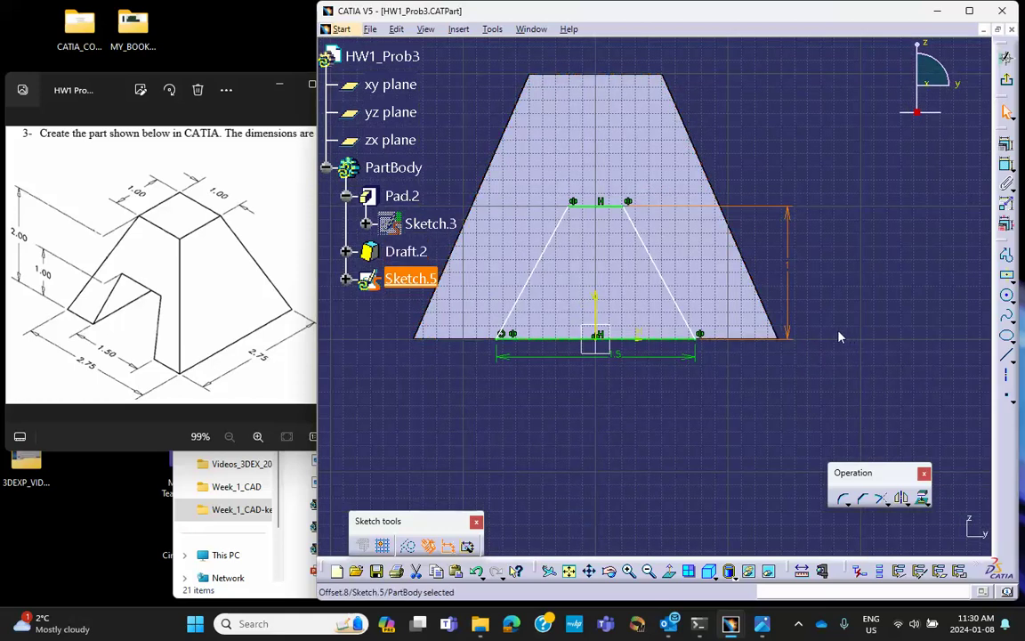
Pull the trapezoid's upper corner outward to widen the top edge and steepen the sides, and exit the sketch
{"action": "left_click", "coordinate": [898, 164]}
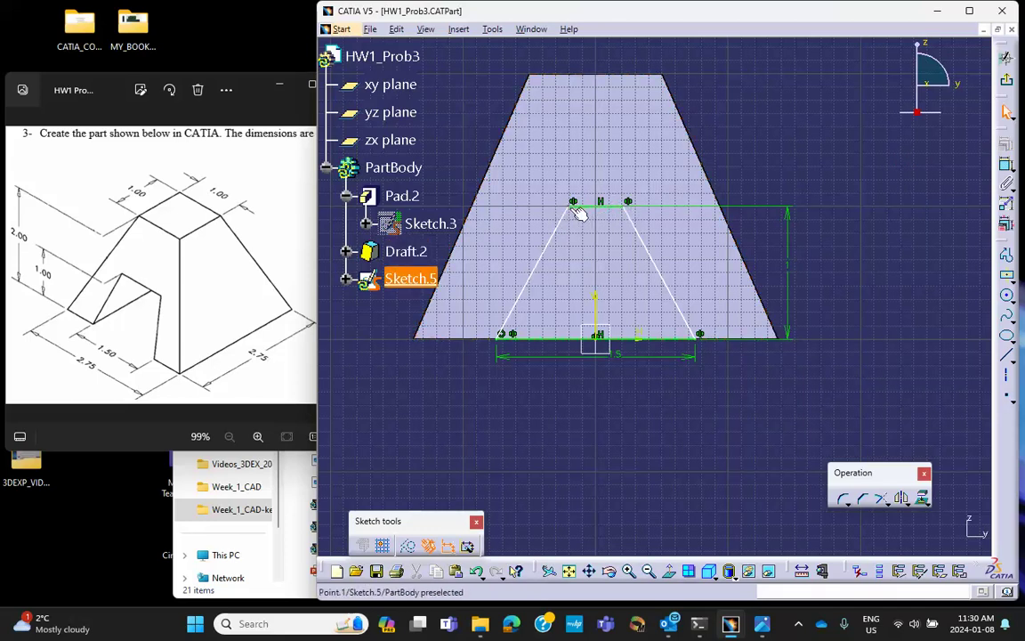
{"action": "mouse_move", "coordinate": [578, 213]}
{"action": "left_mouse_down"}
{"action": "mouse_move", "coordinate": [513, 216]}
{"action": "mouse_move", "coordinate": [594, 216]}
{"action": "mouse_move", "coordinate": [521, 217]}
{"action": "left_mouse_up"}
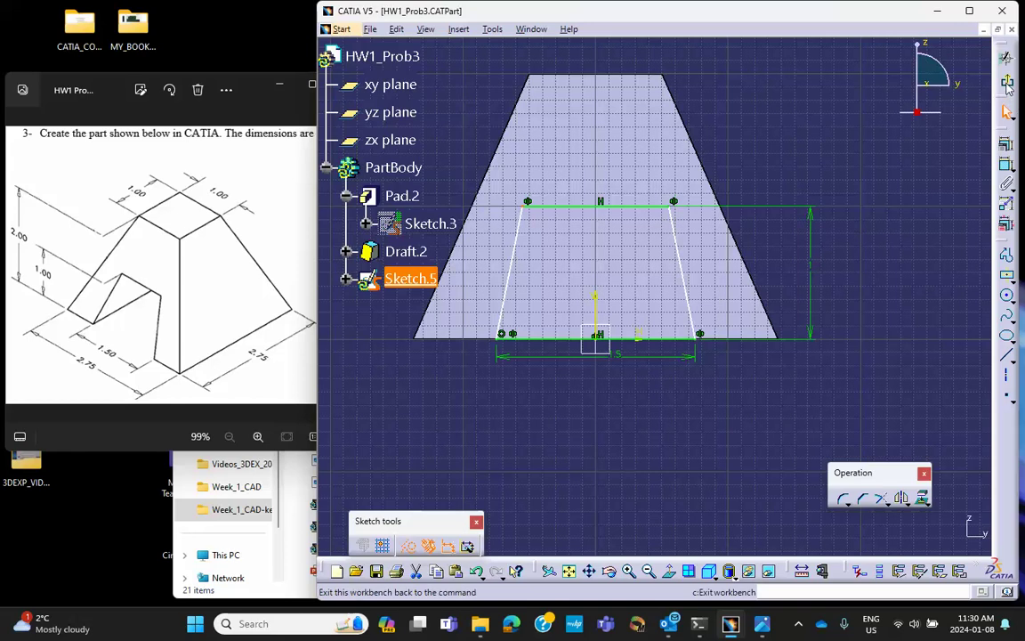
{"action": "left_click", "coordinate": [1008, 87]}
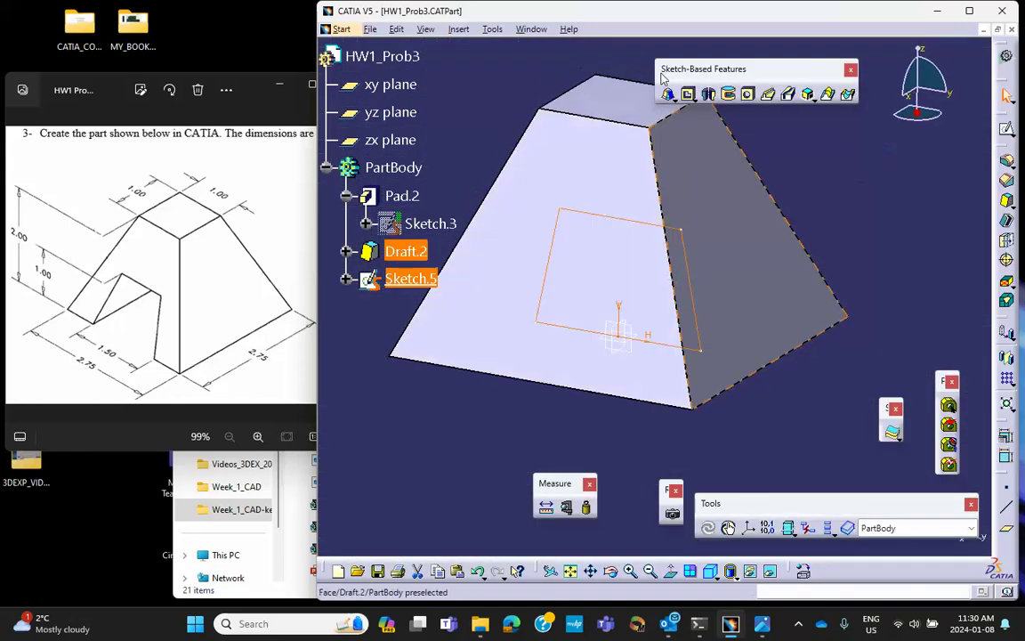
Cut the trapezoid sketch through the block as a 2 in deep Pocket with mirrored extent
{"action": "left_click", "coordinate": [688, 95]}
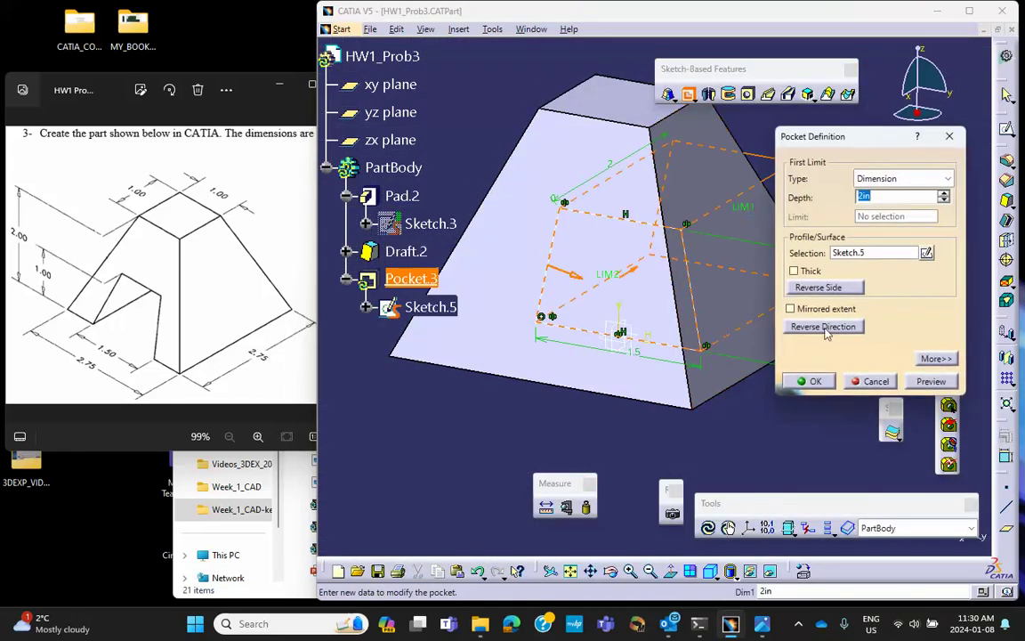
{"action": "left_click", "coordinate": [791, 309]}
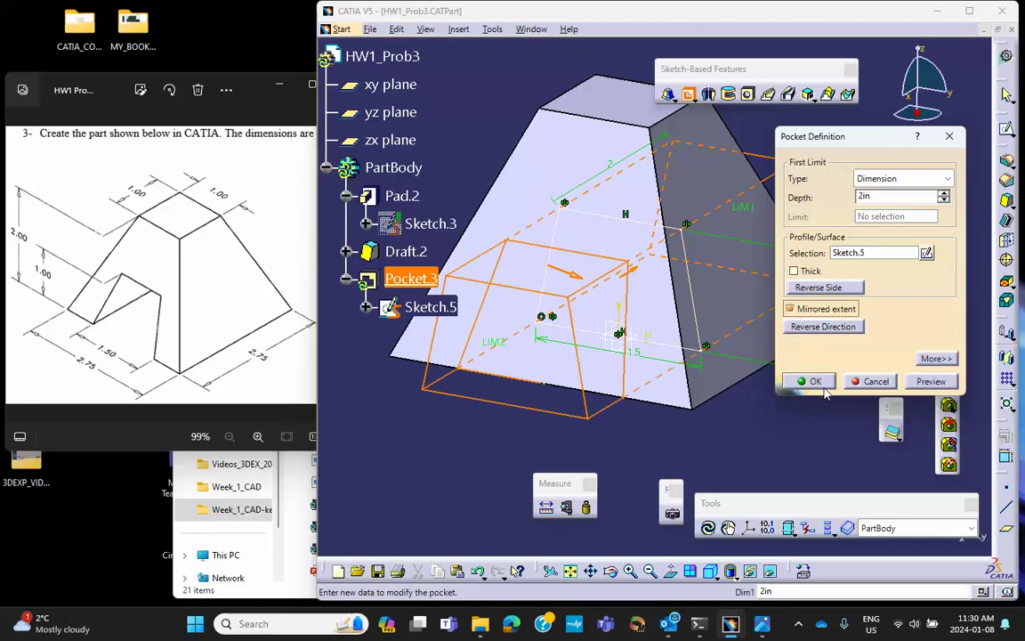
{"action": "left_click", "coordinate": [814, 382]}
{"action": "middle_click_drag", "start_coordinate": [566, 333], "coordinate": [642, 285]}
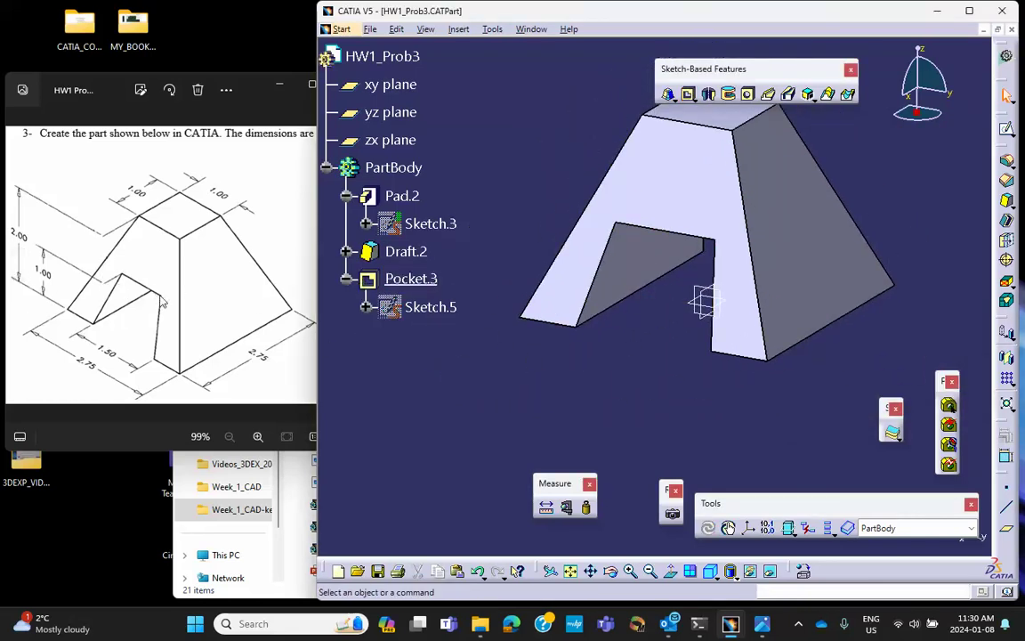
{"action": "middle_click_drag", "start_coordinate": [693, 296], "coordinate": [678, 339]}
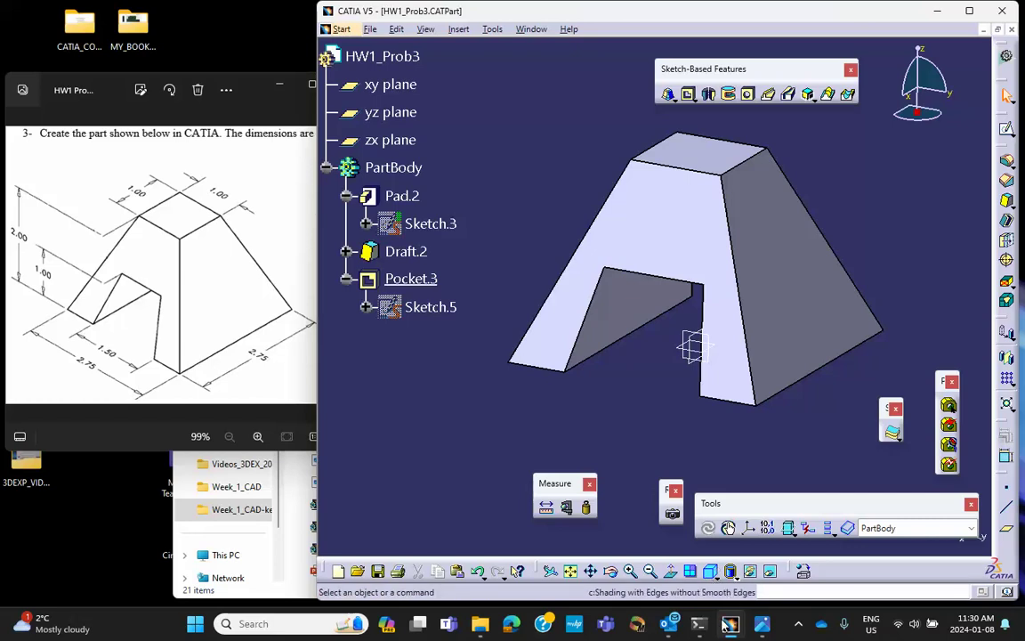
{"action": "left_click", "coordinate": [799, 625]}
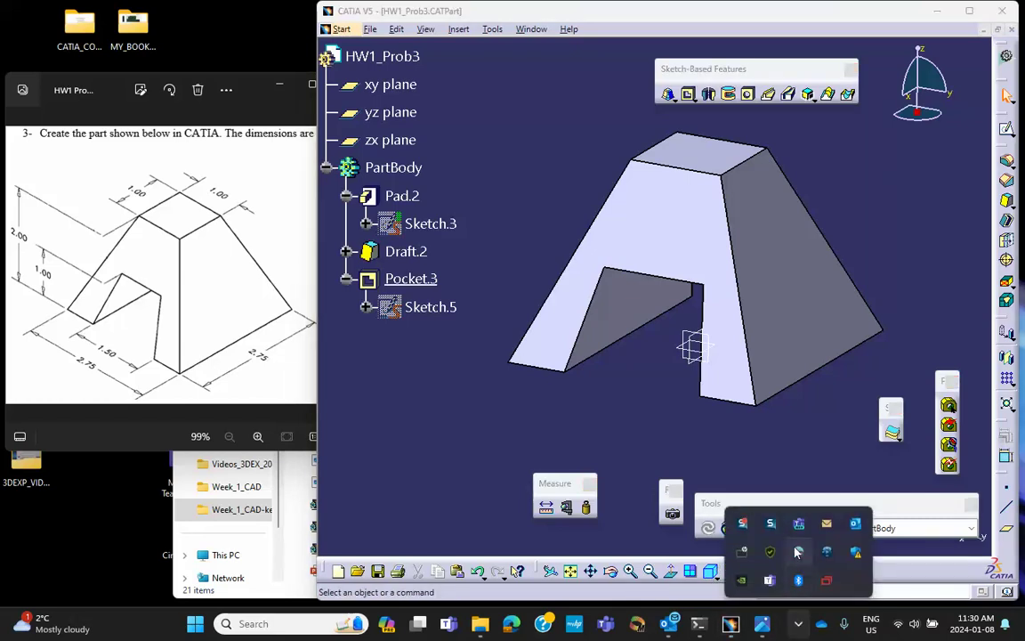